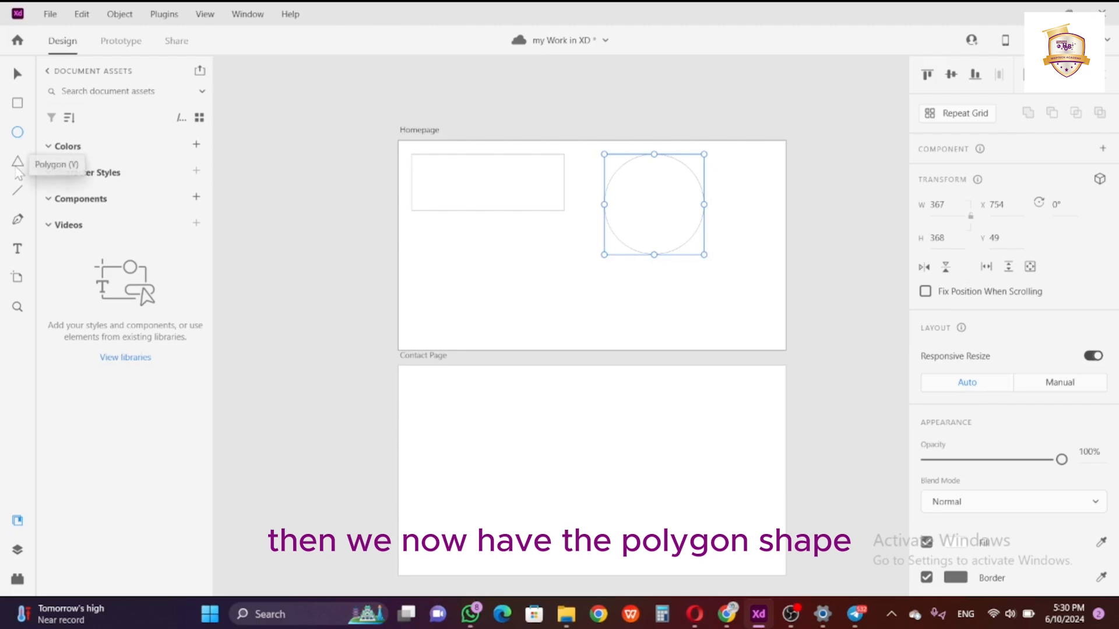
Draw a triangle about 351 by 335 in the Homepage artboard's lower left and a near-horizontal line about 614 long beside it.
click(16, 164)
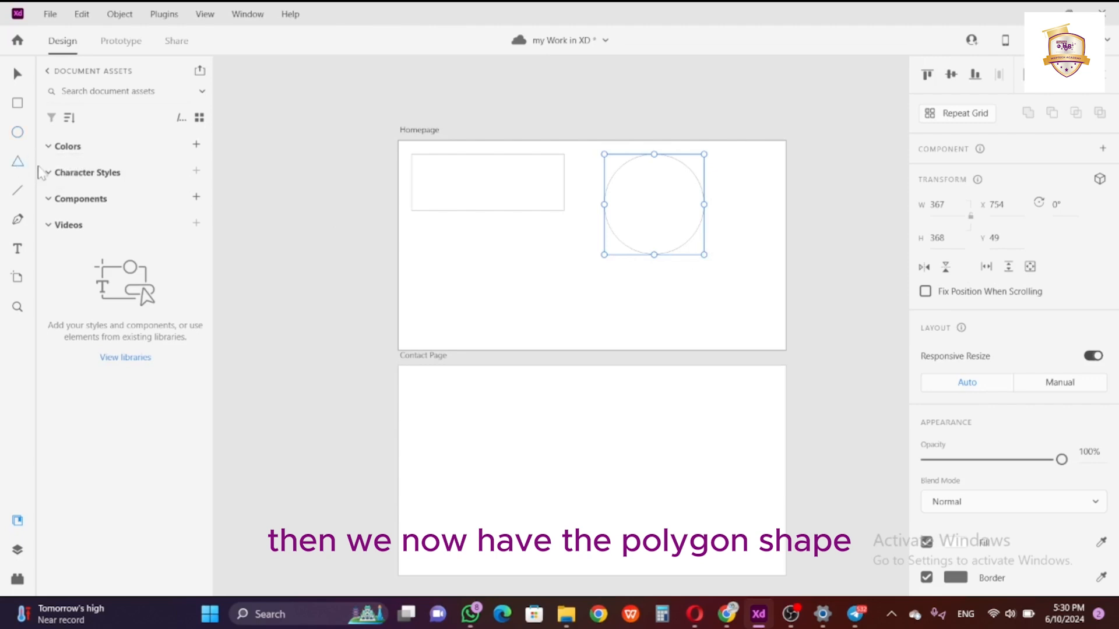
drag(424, 240, 520, 332)
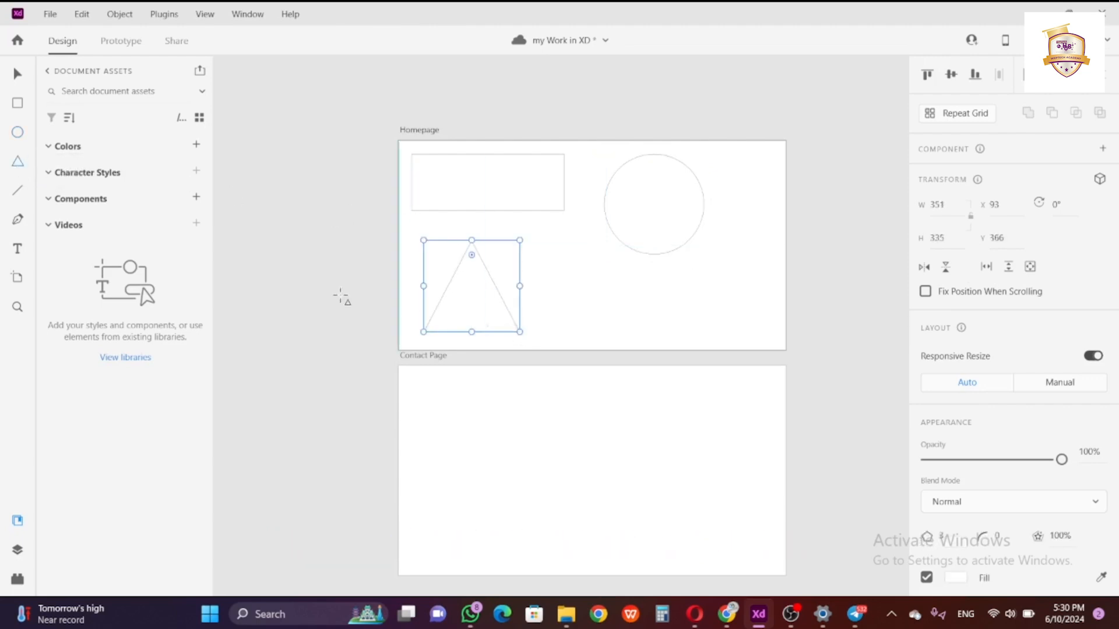
click(22, 196)
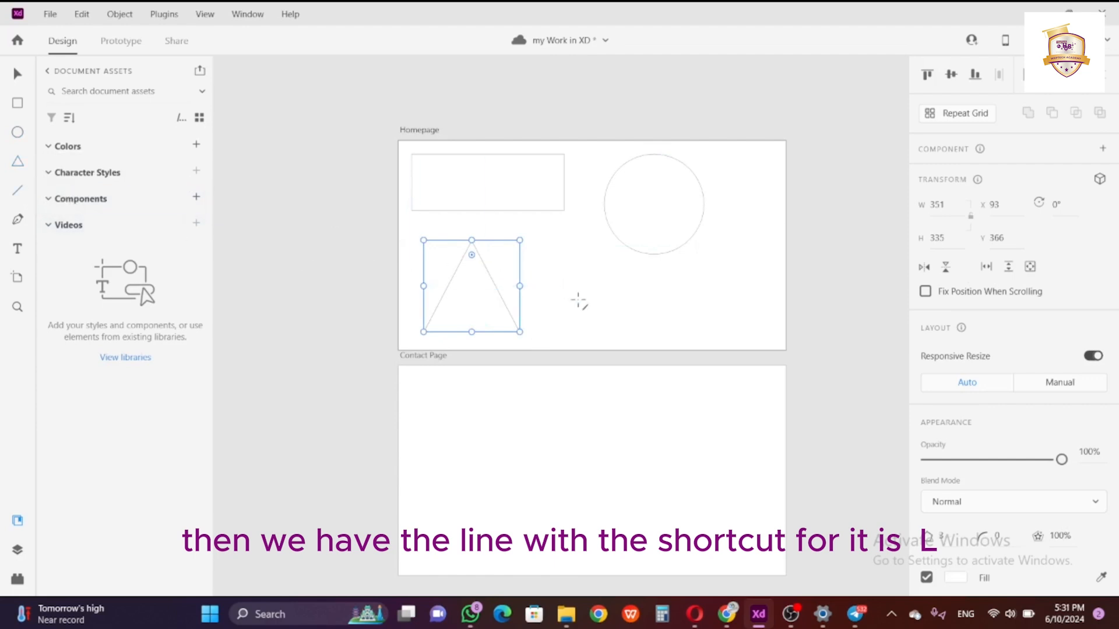
drag(578, 299, 746, 299)
drag(424, 331, 629, 331)
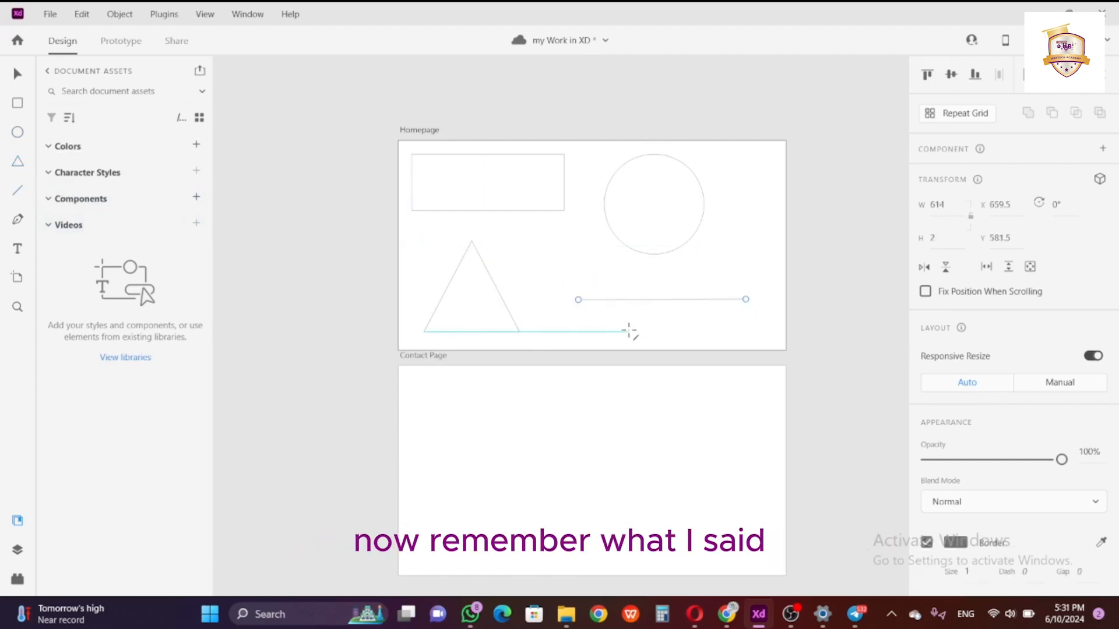
key(Escape)
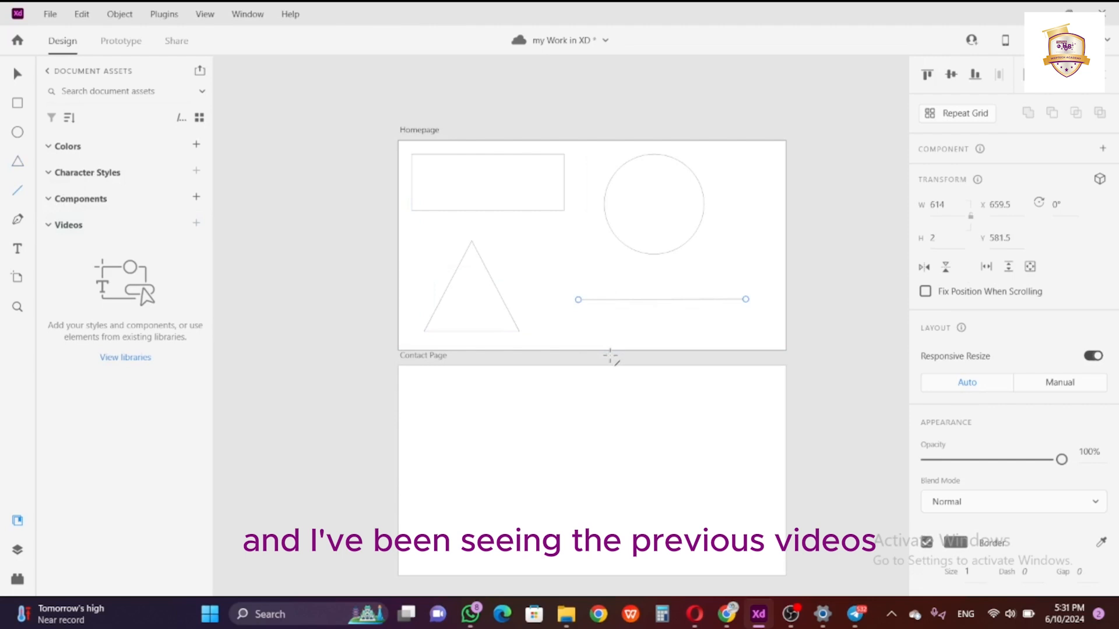
Rotate the rectangle on the Homepage artboard to 45°.
click(18, 75)
click(449, 189)
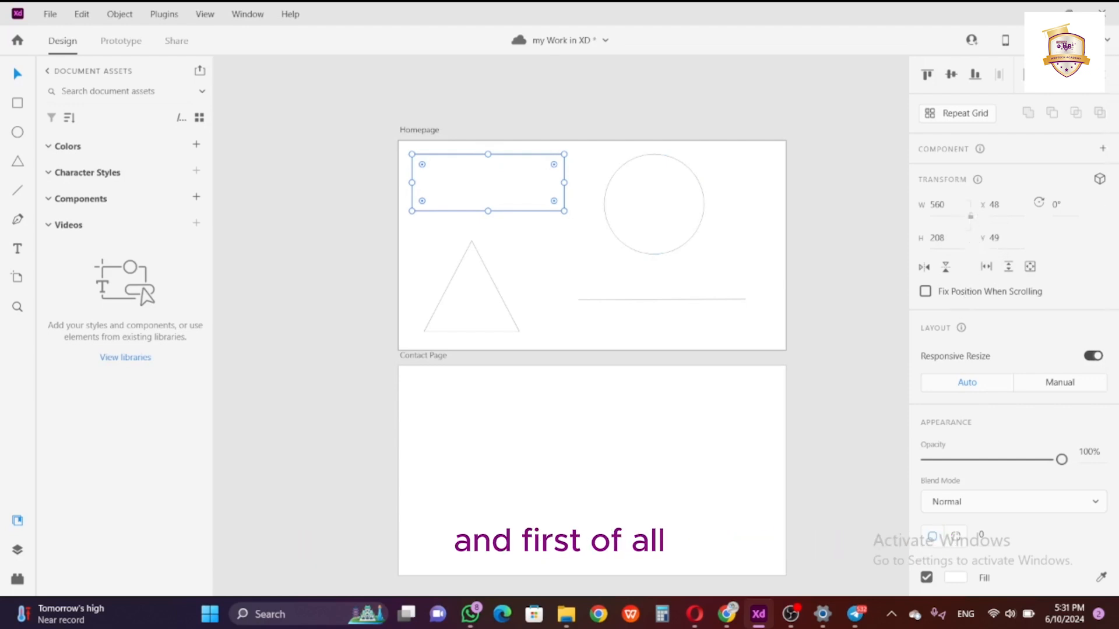
click(937, 204)
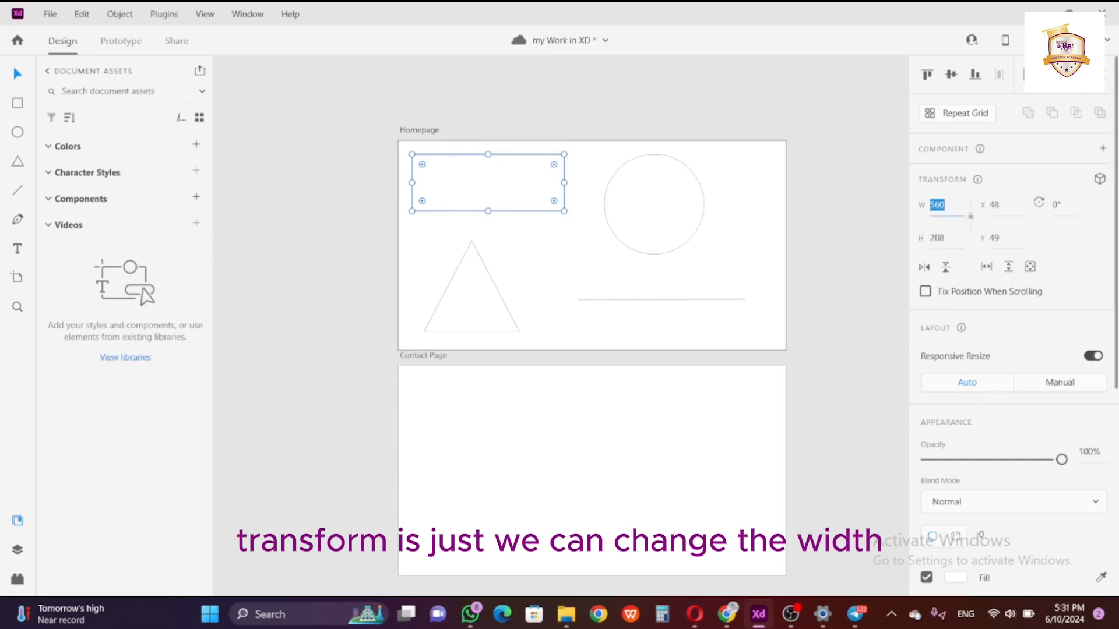
key(Tab)
key(Tab)
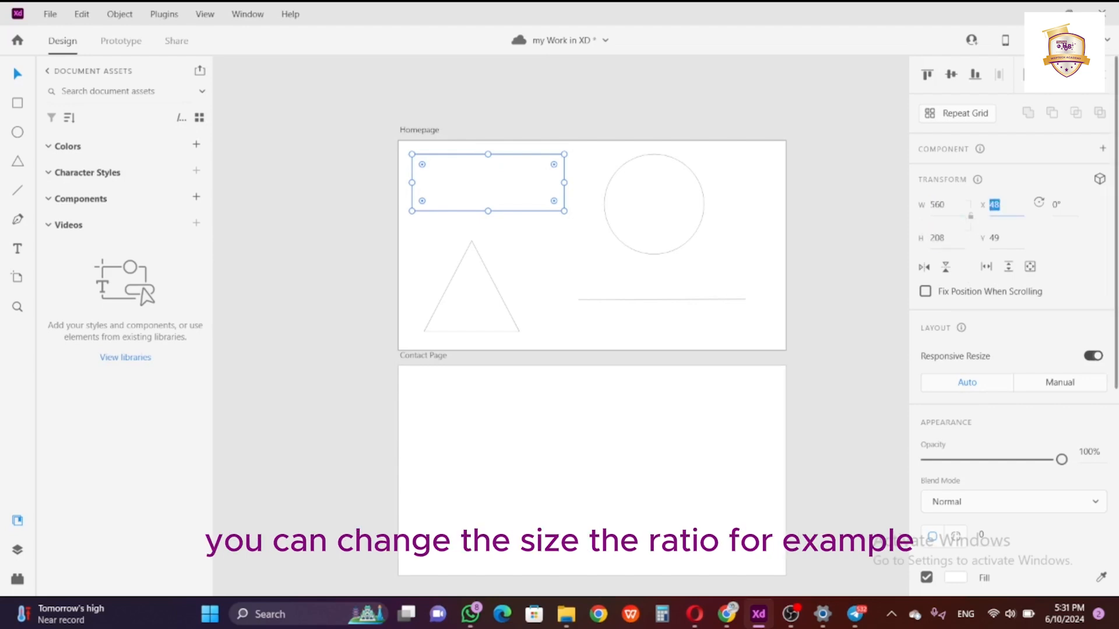
key(Tab)
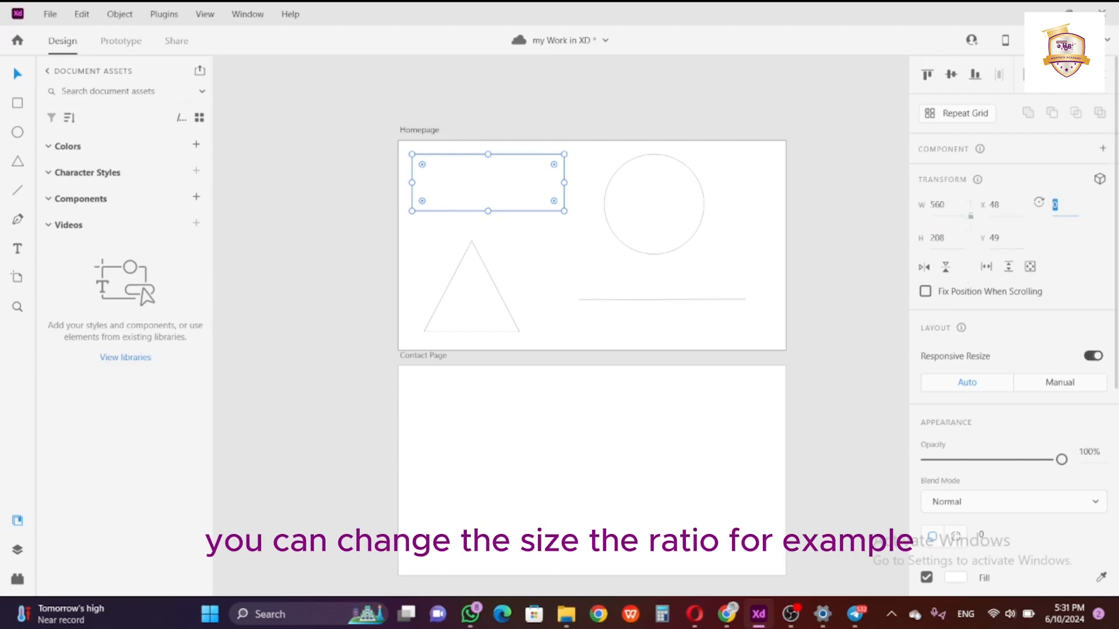
text(45)
key(Return)
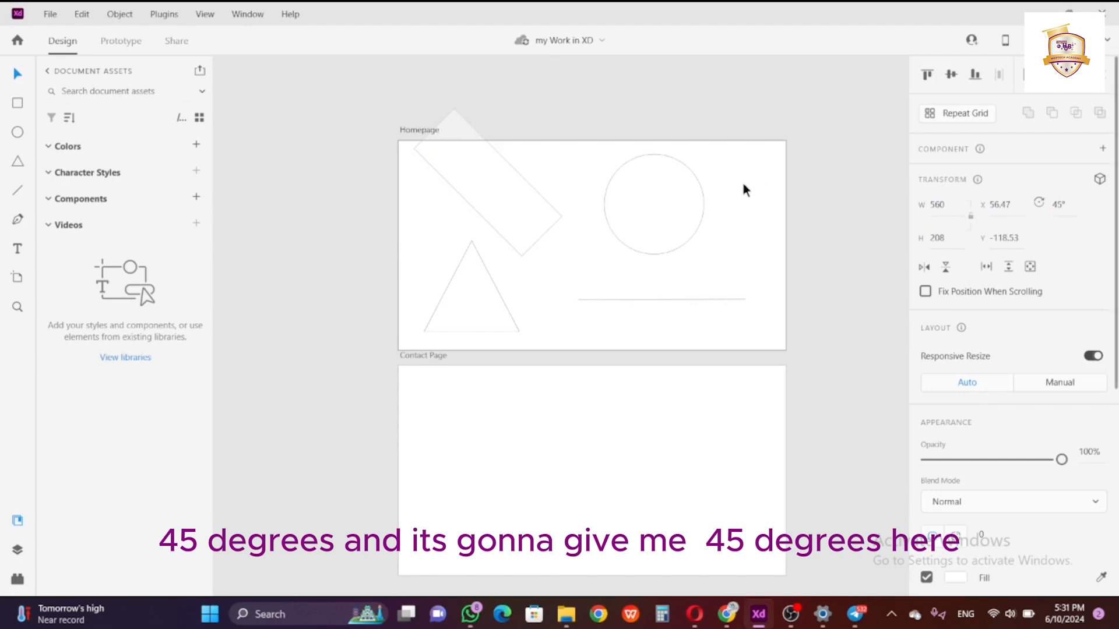
Move the rotated rectangle partly off the Homepage artboard's upper-left corner, to about X -272, Y -310.
click(1057, 205)
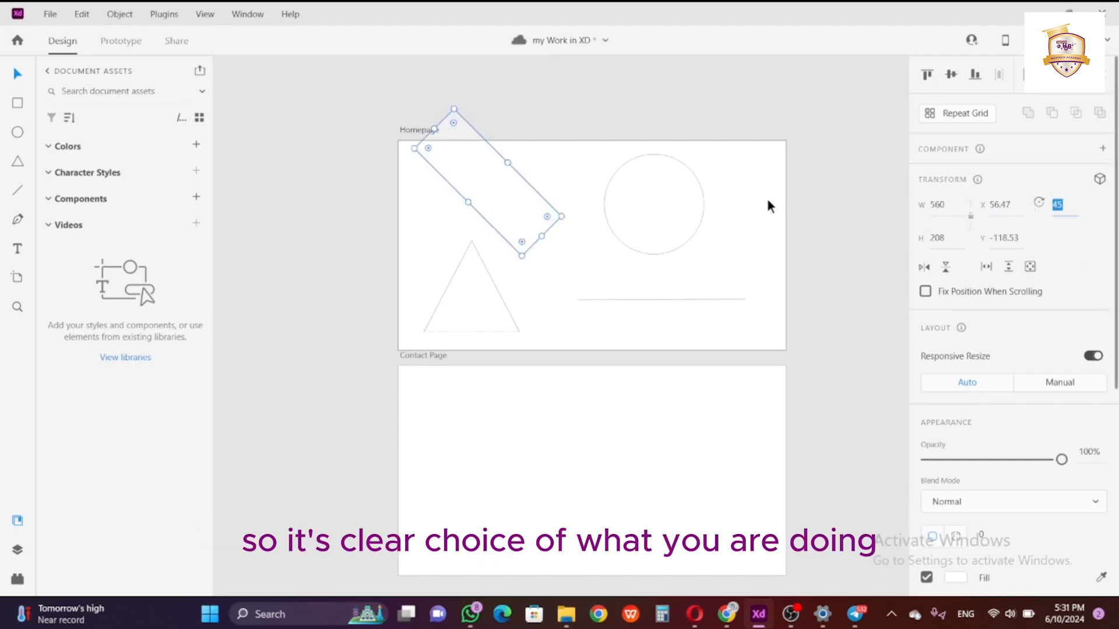
drag(466, 174, 478, 163)
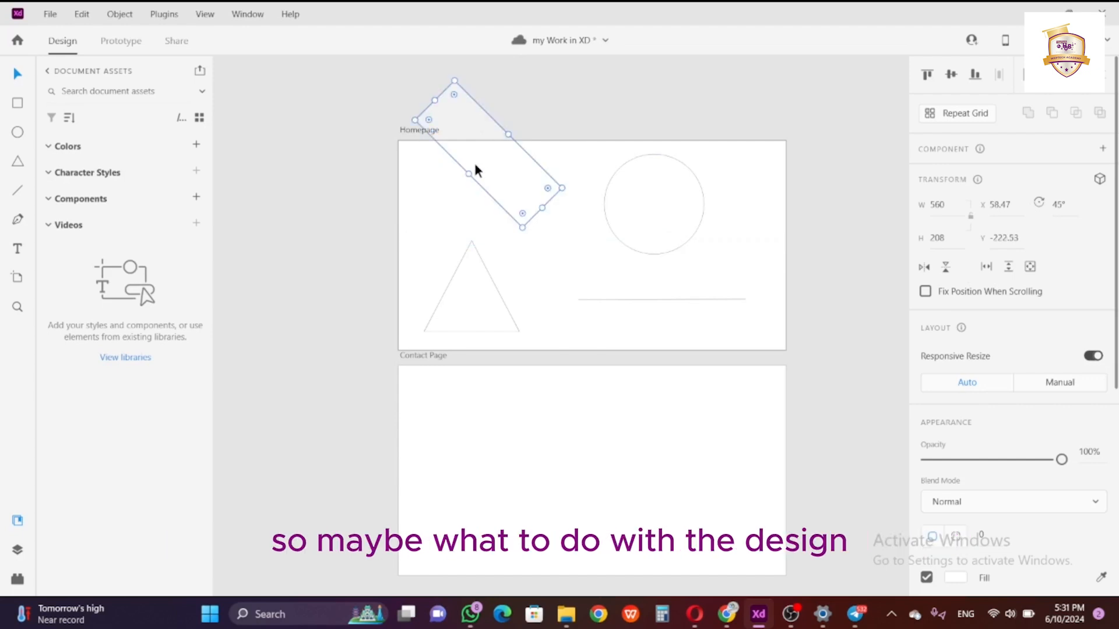
drag(479, 162, 409, 147)
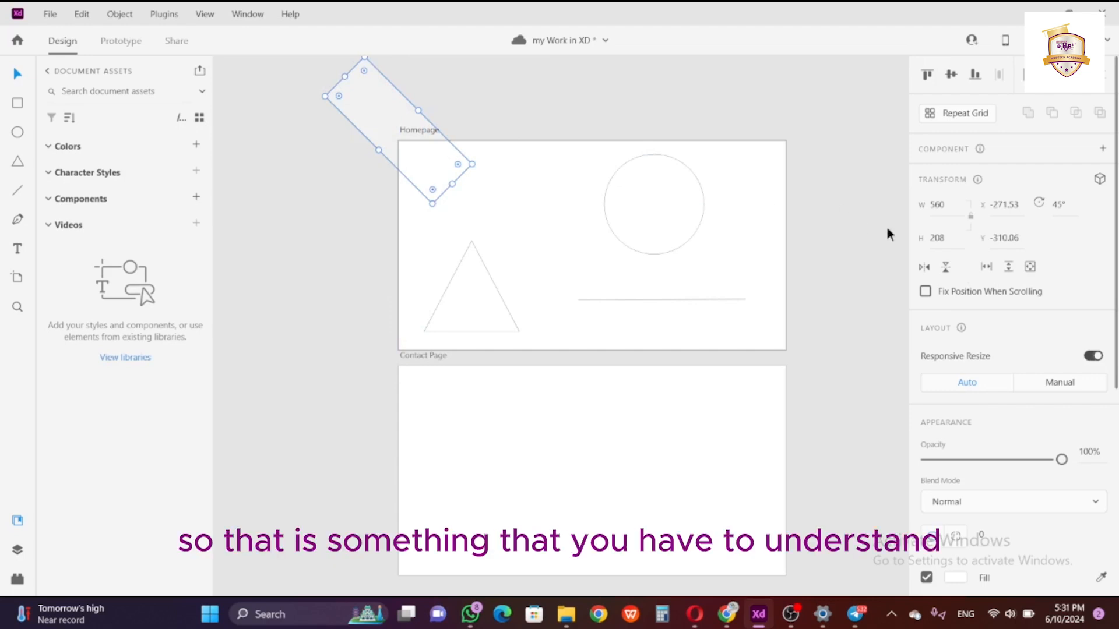
Set the rectangle's rotation to 0° and move it back onto the Homepage artboard at about X 93, Y 49.
click(1057, 204)
text(0)
key(Return)
drag(379, 150, 480, 202)
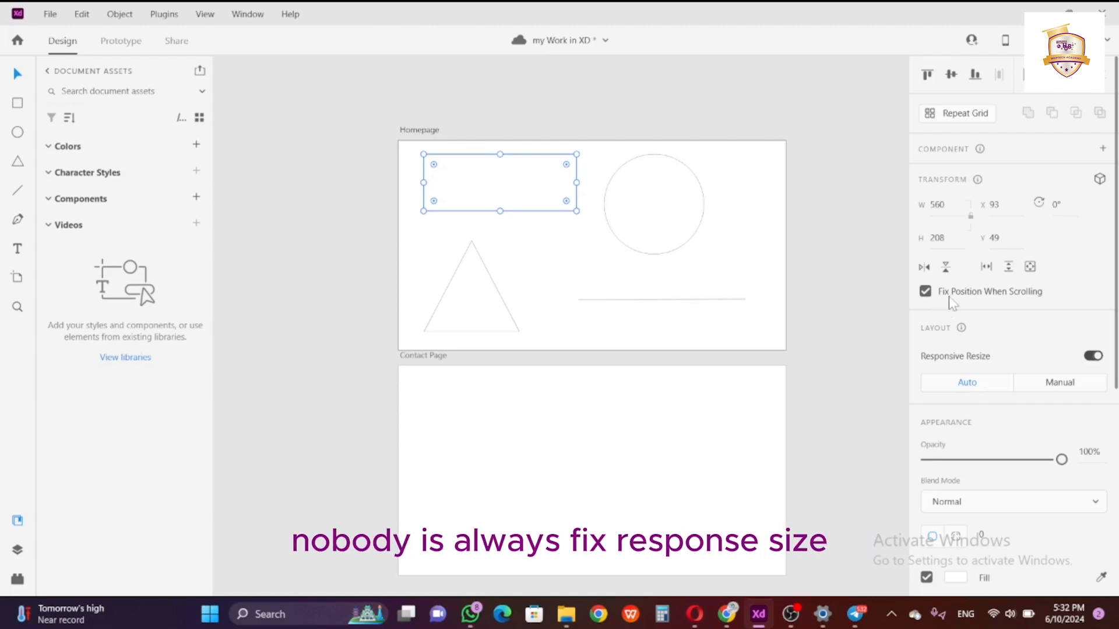
Switch the rectangle's responsive resize to Manual and reselect the rectangle.
scroll(951, 303, down, 3)
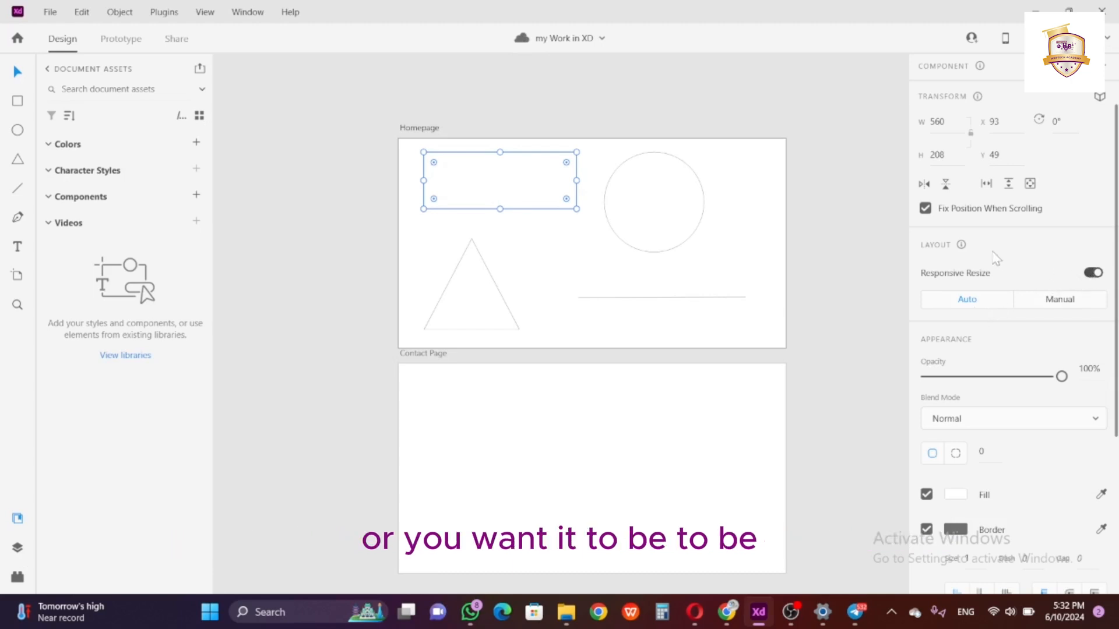
click(1047, 303)
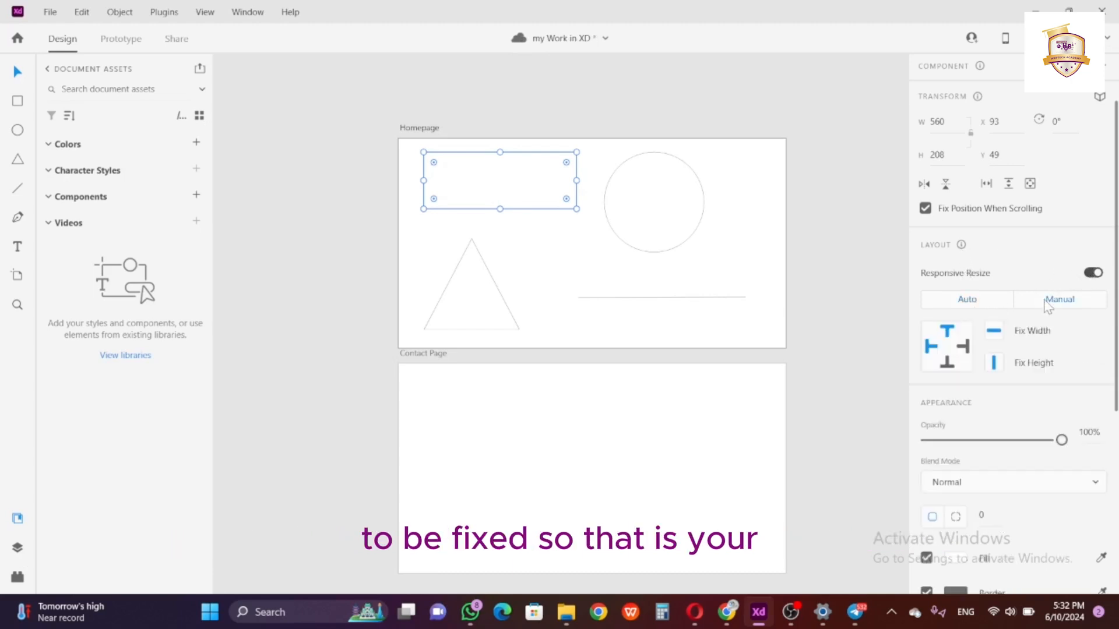
click(782, 232)
click(426, 170)
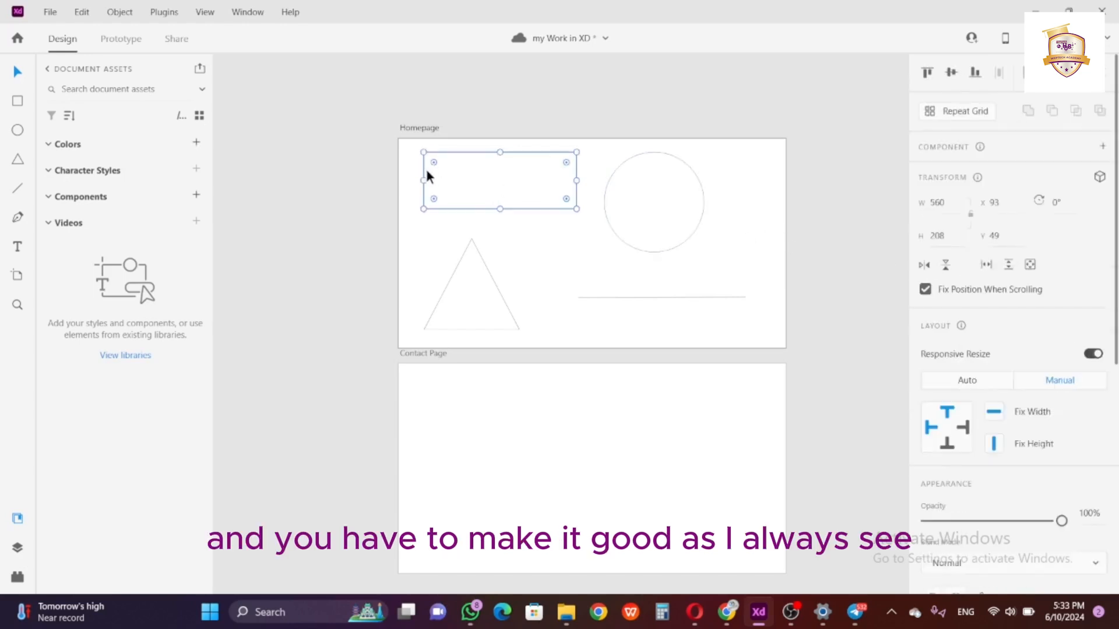
Examine the rectangle's opacity setting and the available blend modes.
scroll(1098, 383, down, 5)
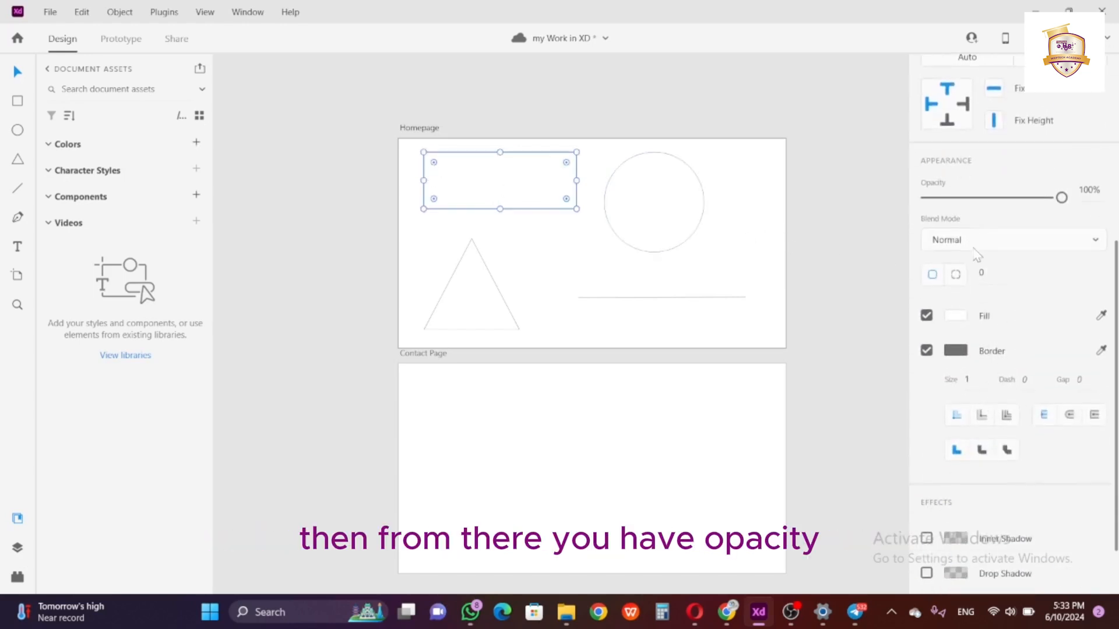
drag(1061, 198, 1099, 233)
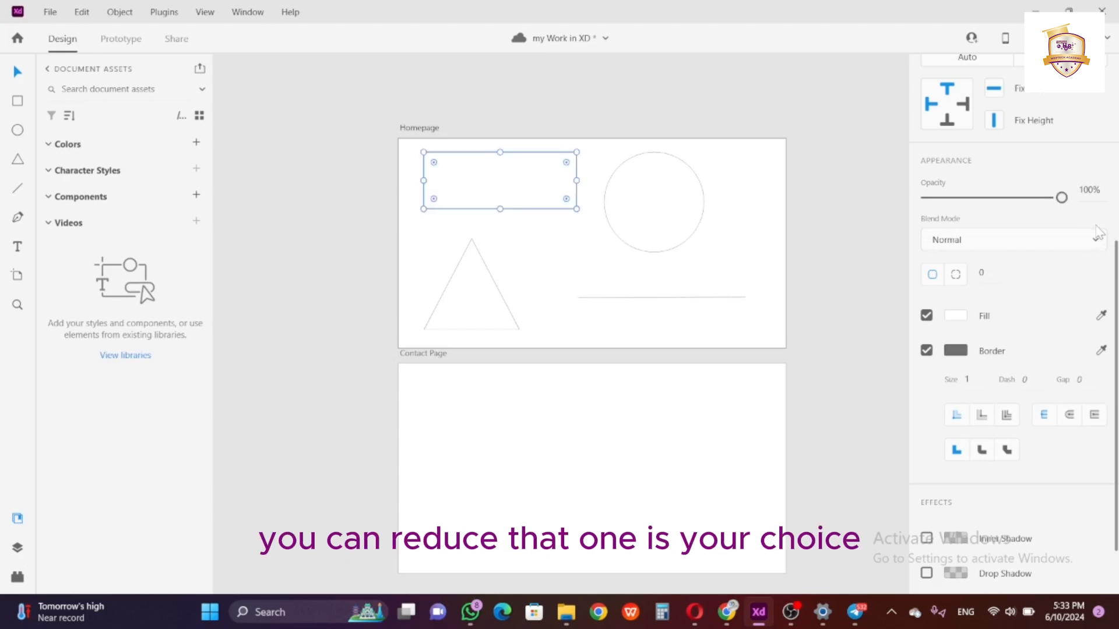
click(994, 248)
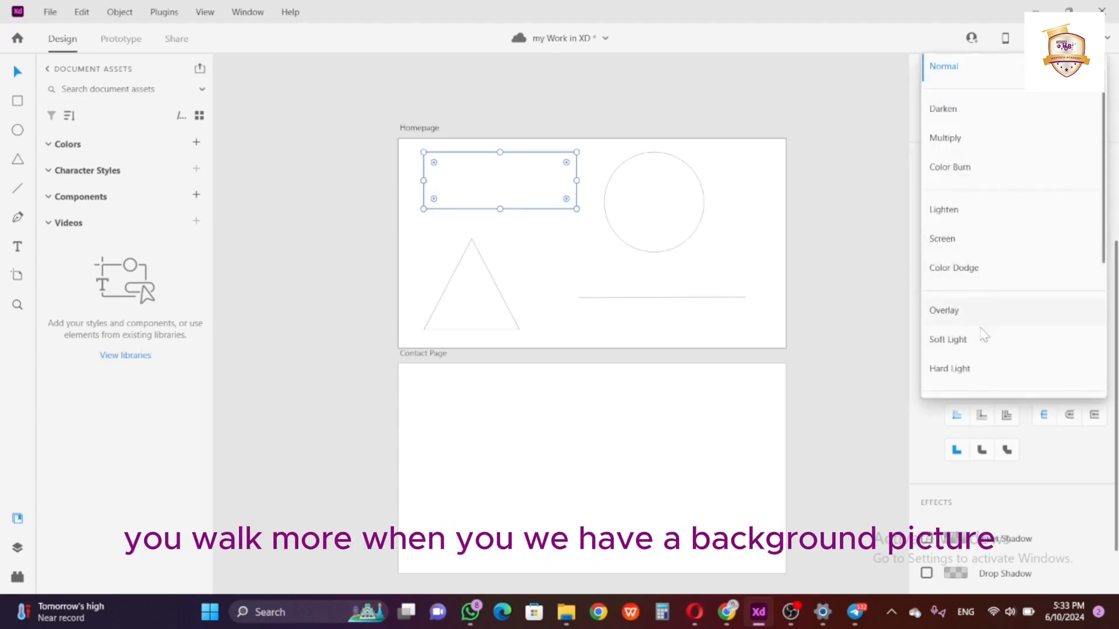
click(1055, 490)
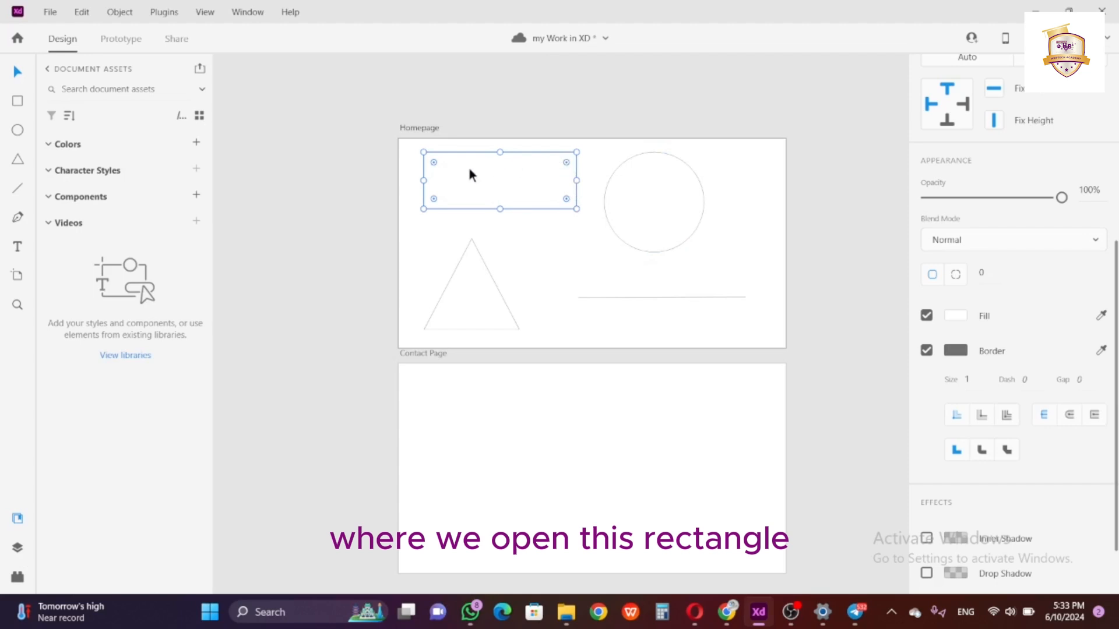
Round all of the rectangle's corners to about 59, and give the top-right corner its own radius of 100.
mouse_move(433, 164)
mouse_down()
mouse_move(459, 187)
mouse_move(385, 138)
mouse_move(486, 173)
mouse_move(438, 176)
mouse_move(439, 167)
mouse_up()
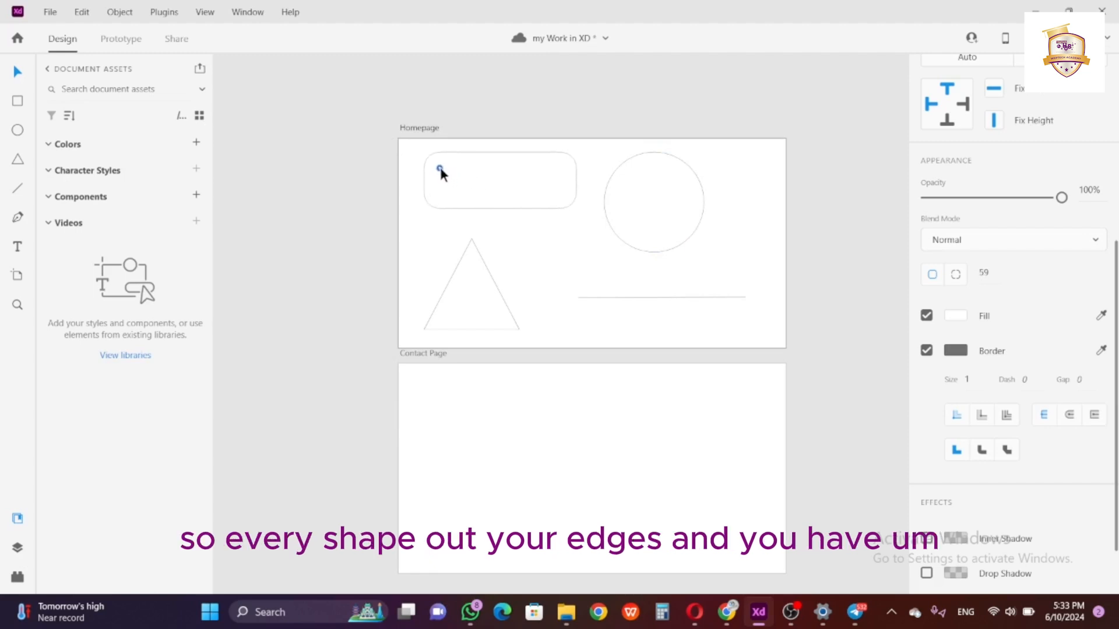
click(956, 277)
click(1019, 273)
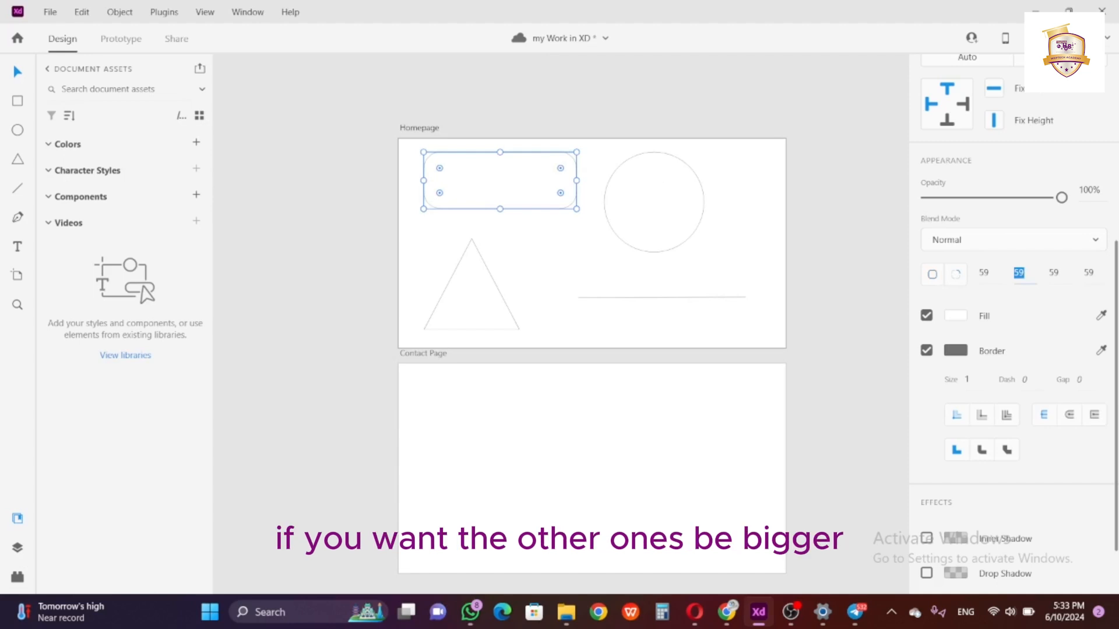
click(932, 274)
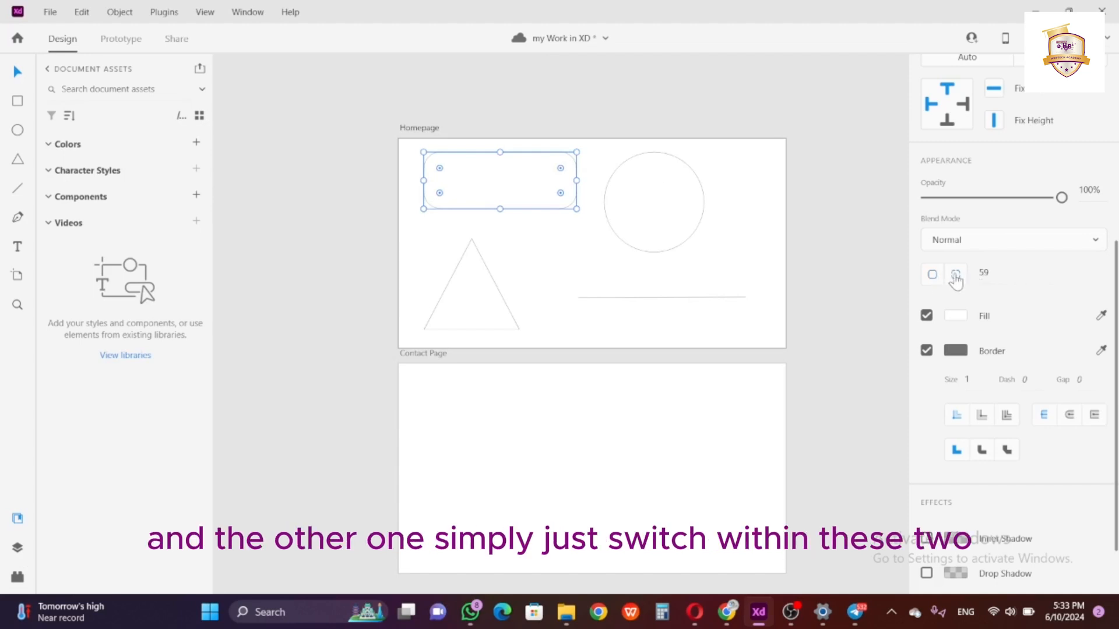
click(956, 274)
text(100)
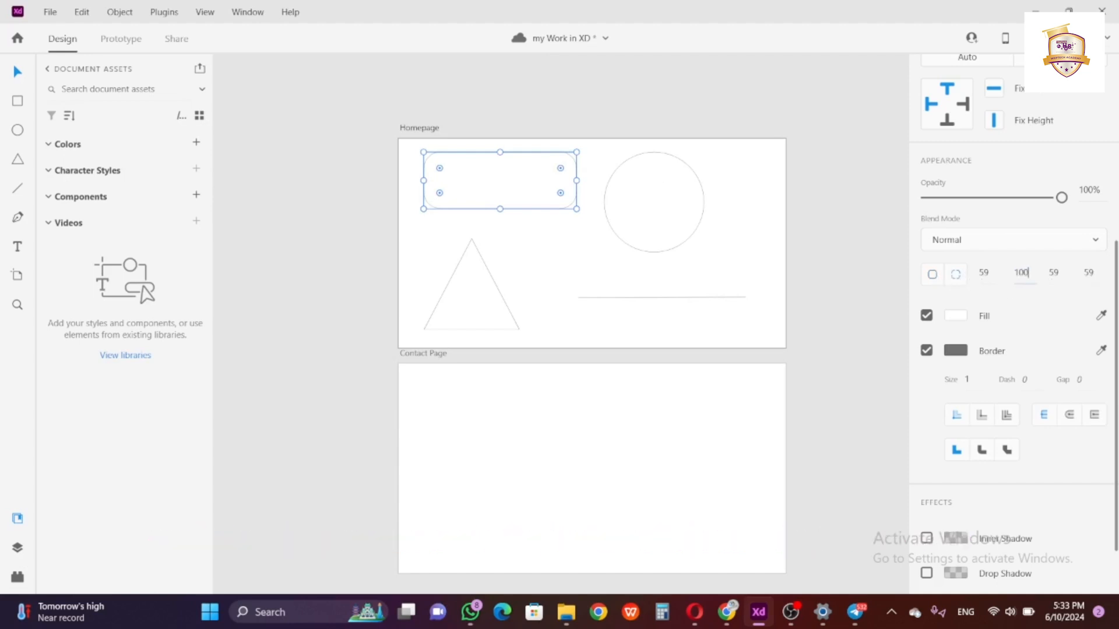
Set the radii of the rectangle's top-left, bottom-right and bottom-left corners to 10 each.
click(984, 274)
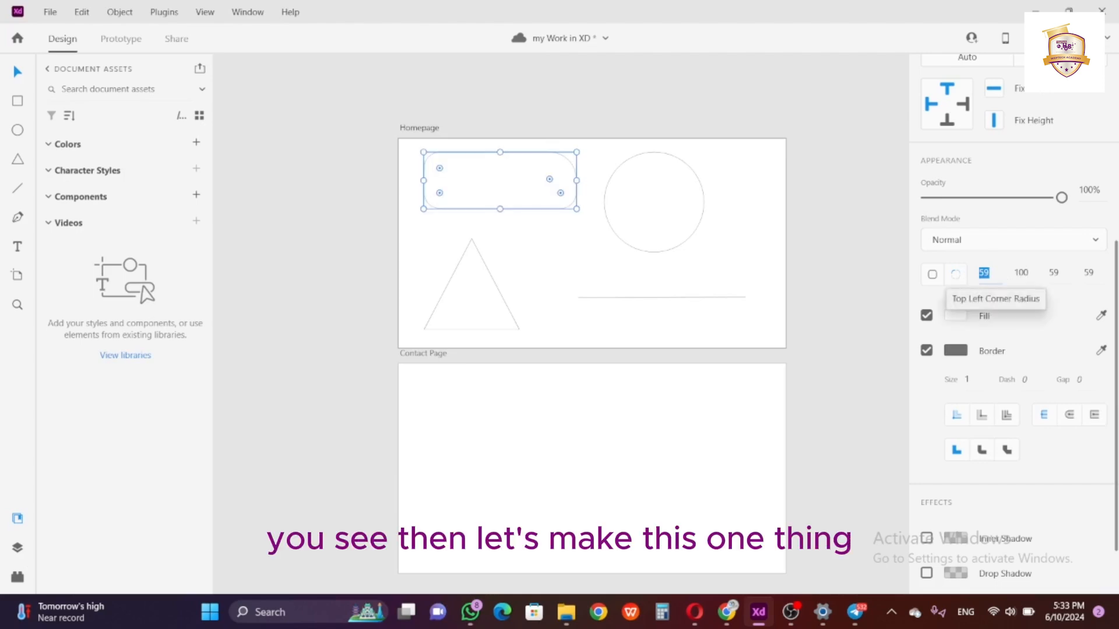
text(0)
click(1053, 272)
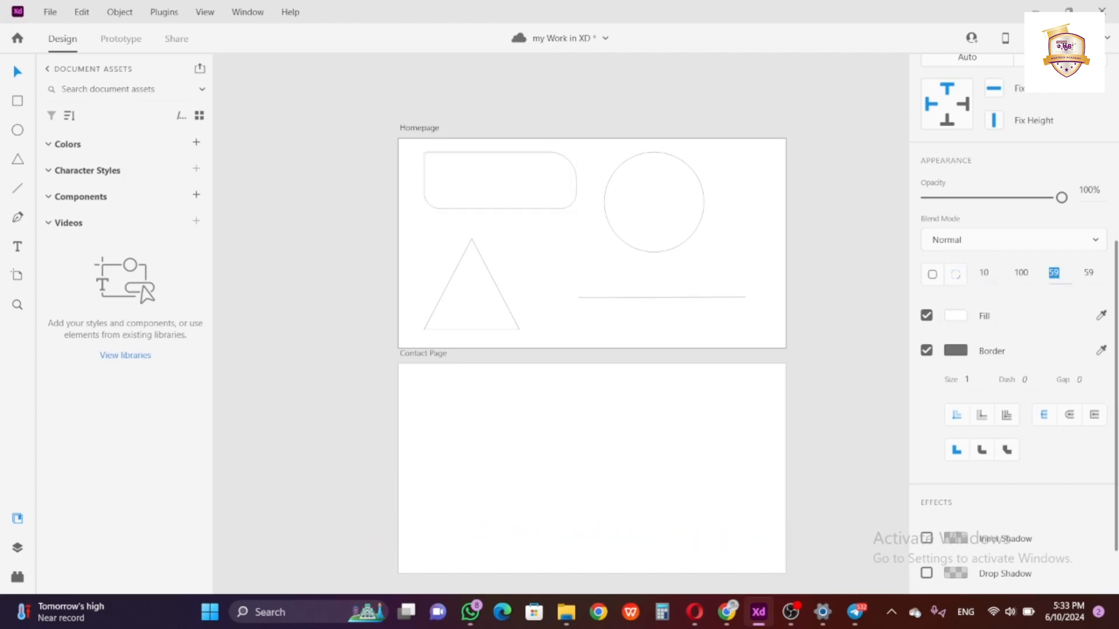
text(10)
key(Tab)
text(1)
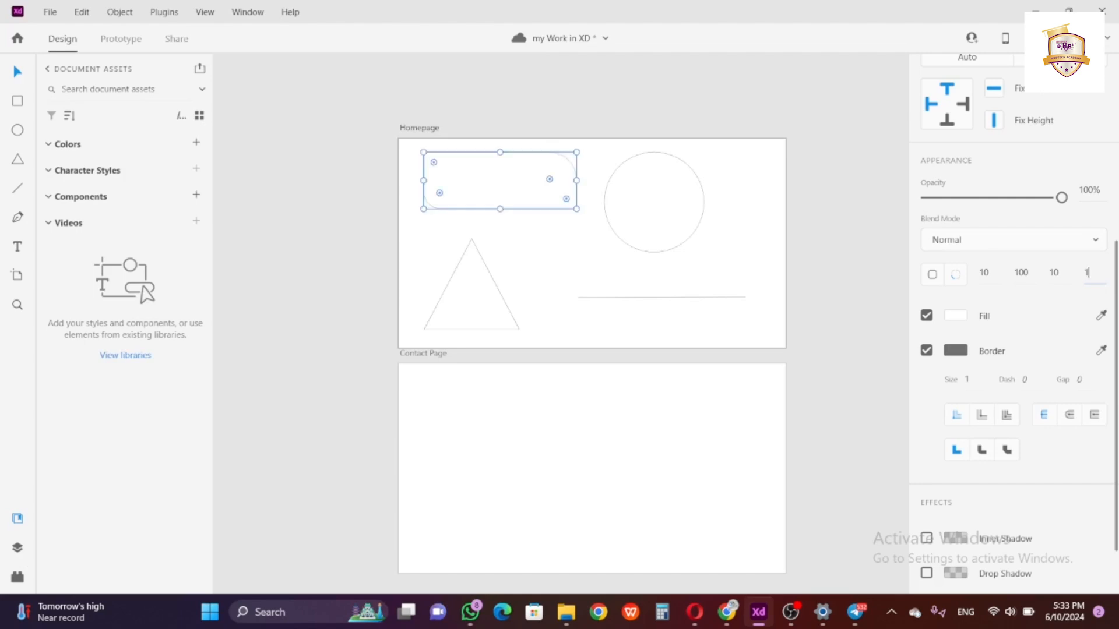
click(1048, 317)
Fill the rectangle with a dark red and change its border colour to the near-black #1C0202.
click(956, 316)
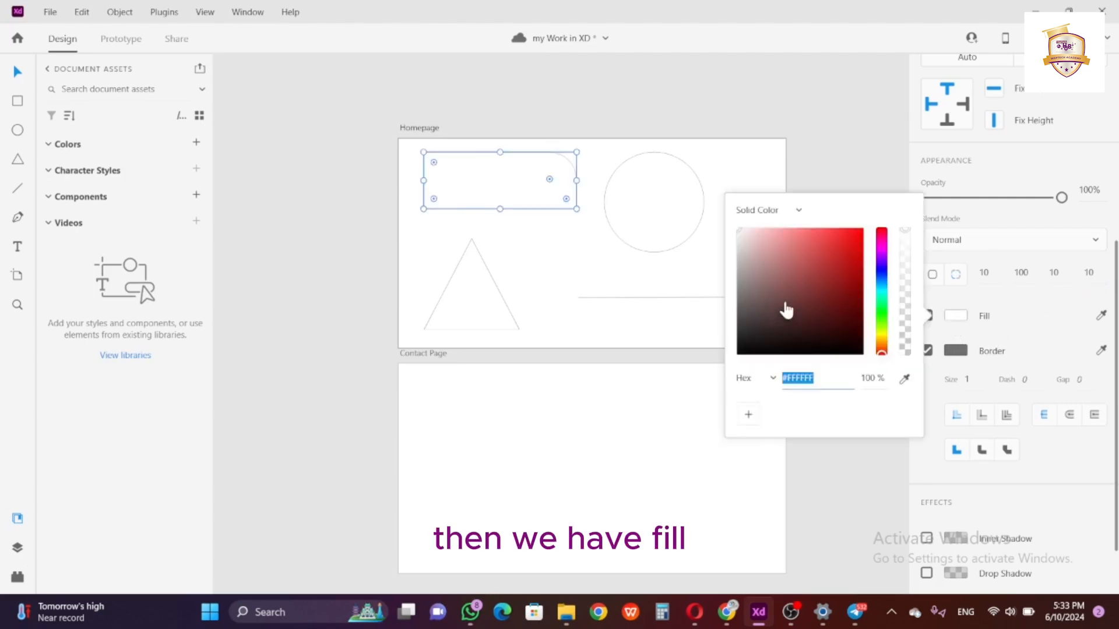
click(863, 258)
click(984, 352)
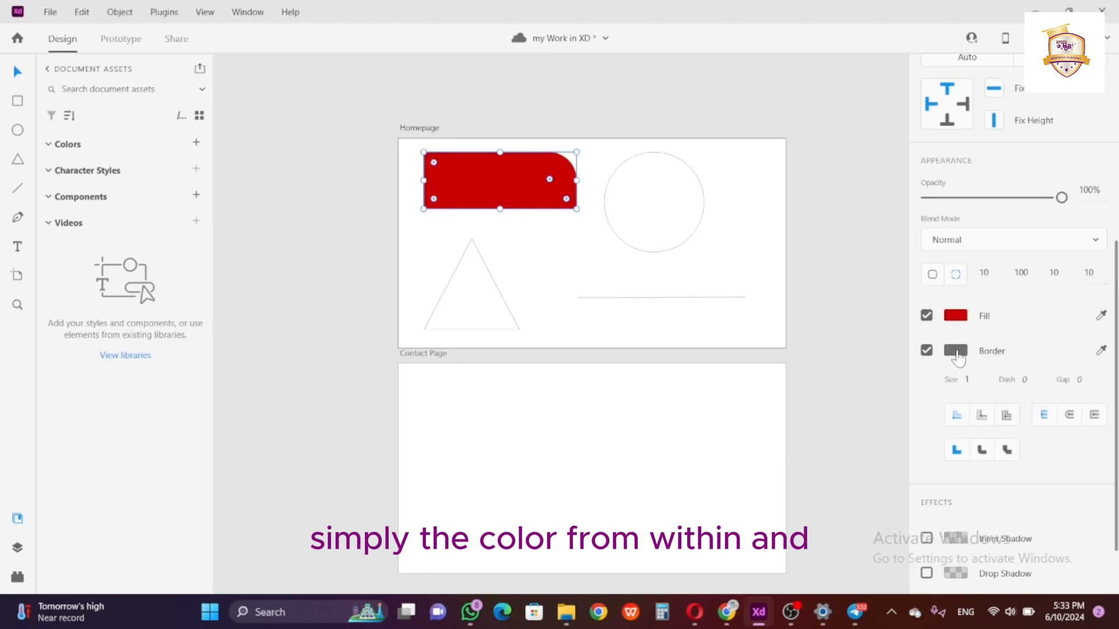
click(957, 352)
drag(839, 320, 854, 364)
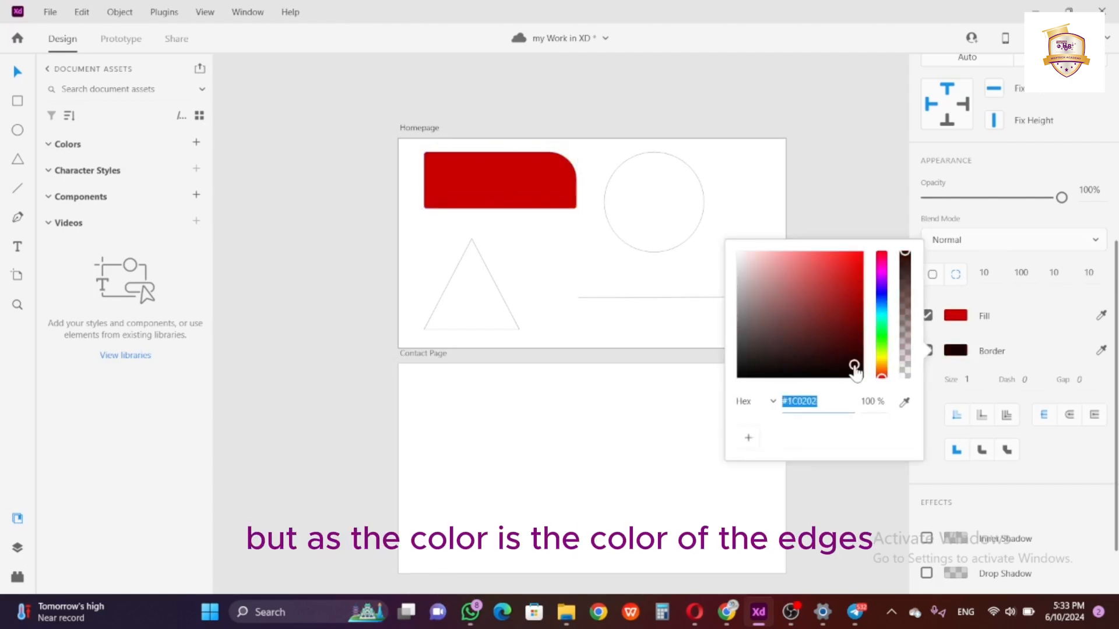
click(1004, 334)
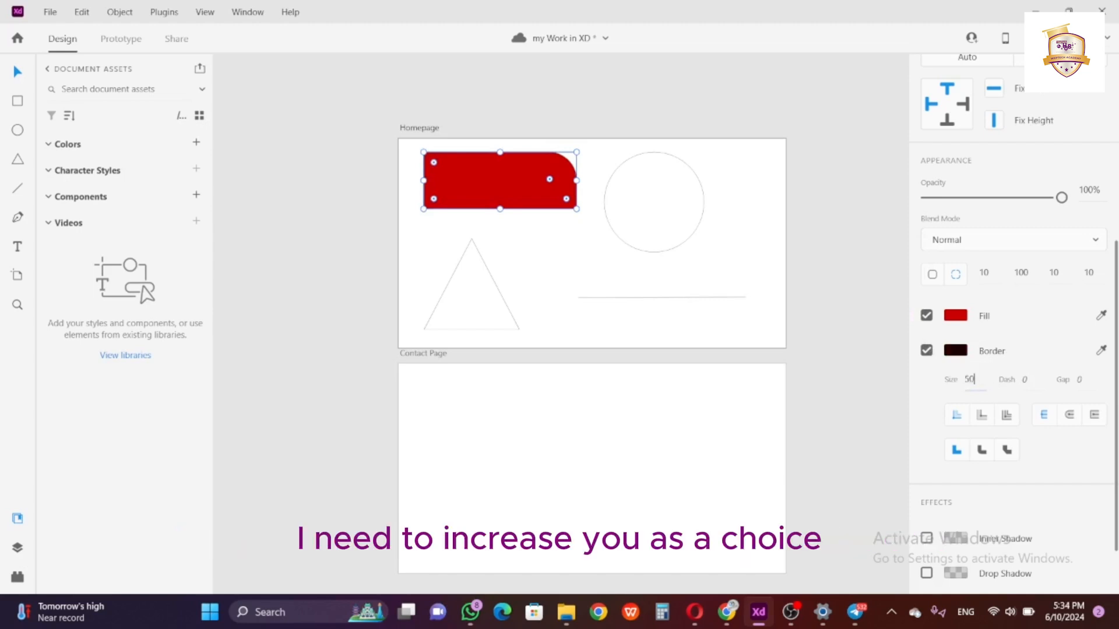
Apply a border size of 50 to the rectangle and reduce it to 20.
key(Tab)
key(shift+Tab)
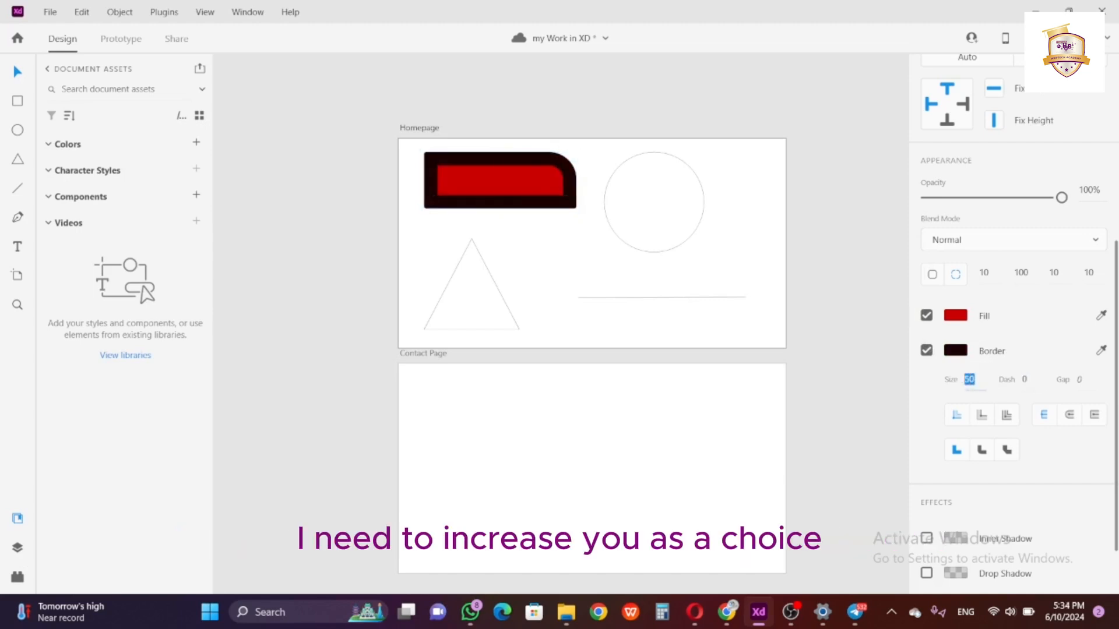
text(20)
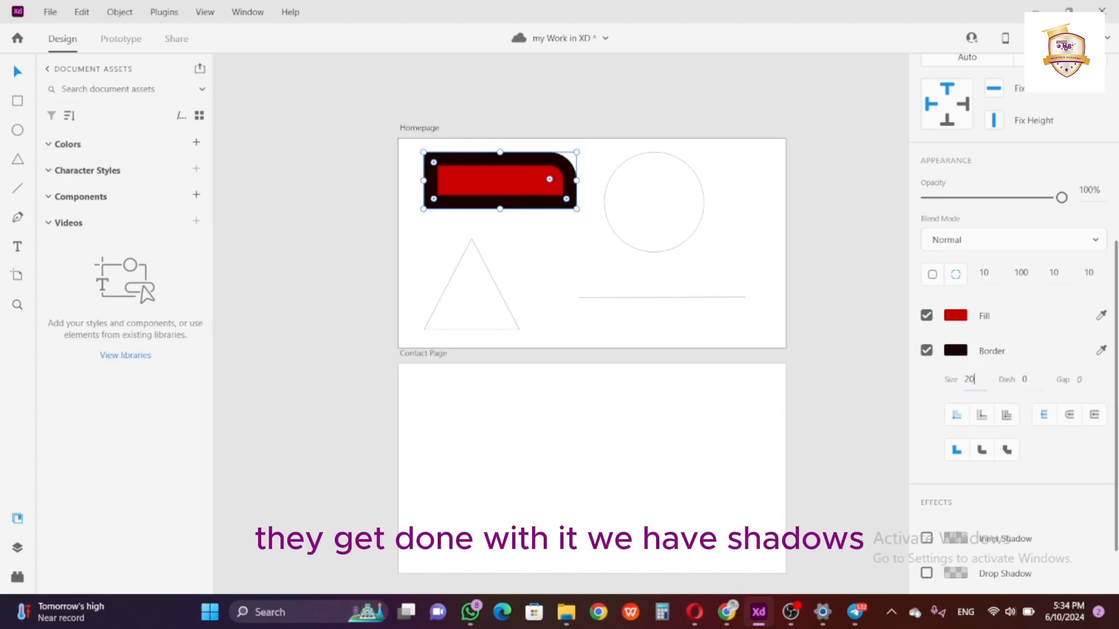
key(Tab)
scroll(1055, 465, down, 2)
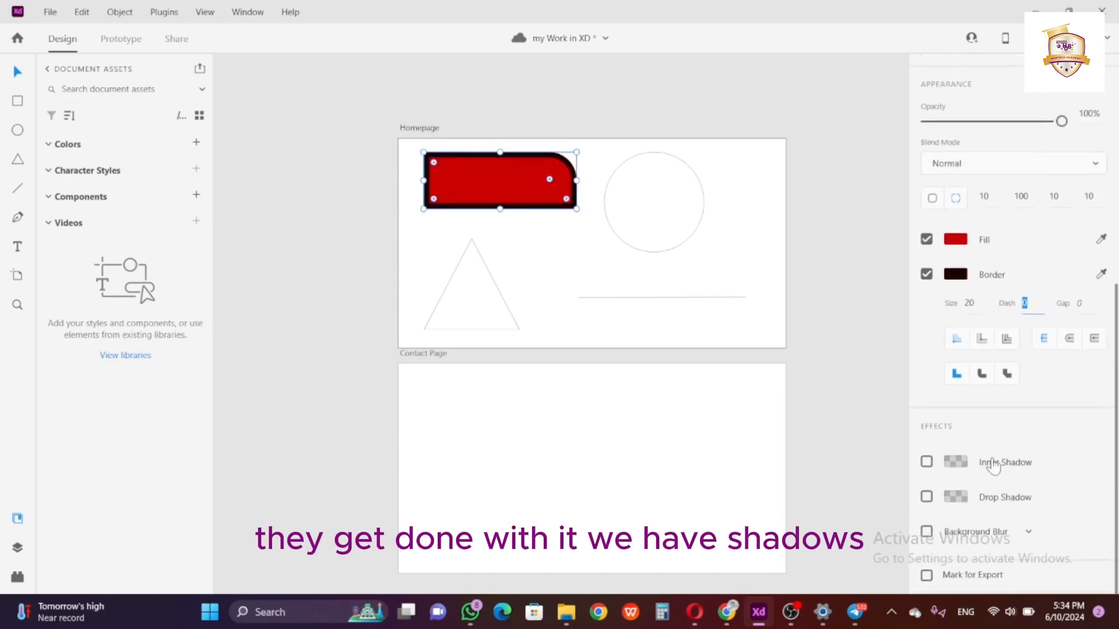
Add an inner shadow to the rectangle with an X offset of 50.
click(926, 464)
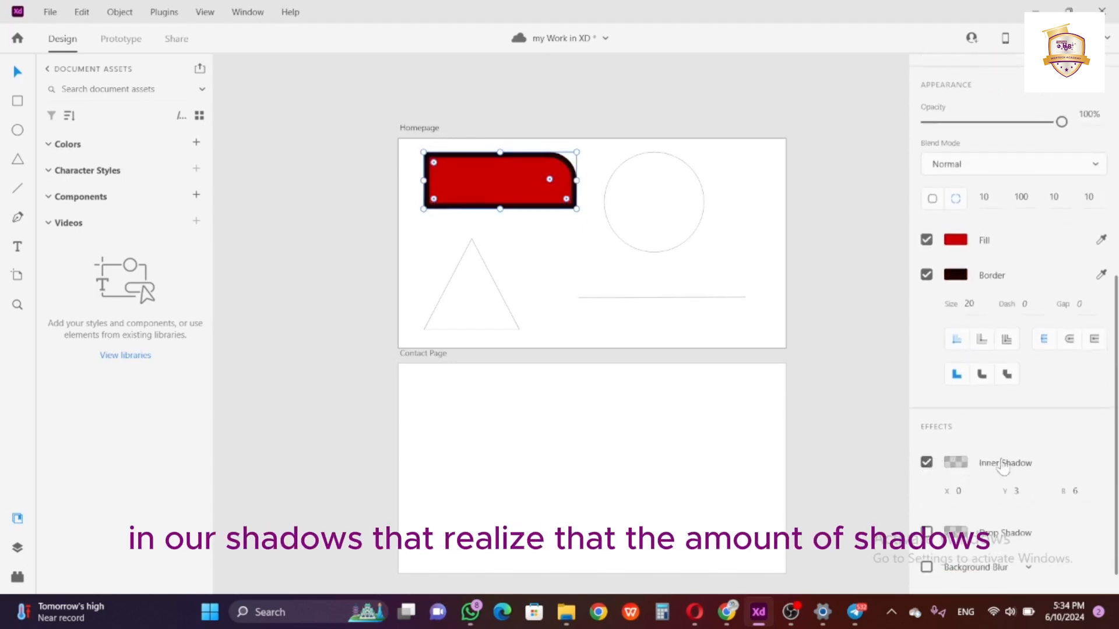
click(959, 490)
text(50)
key(Tab)
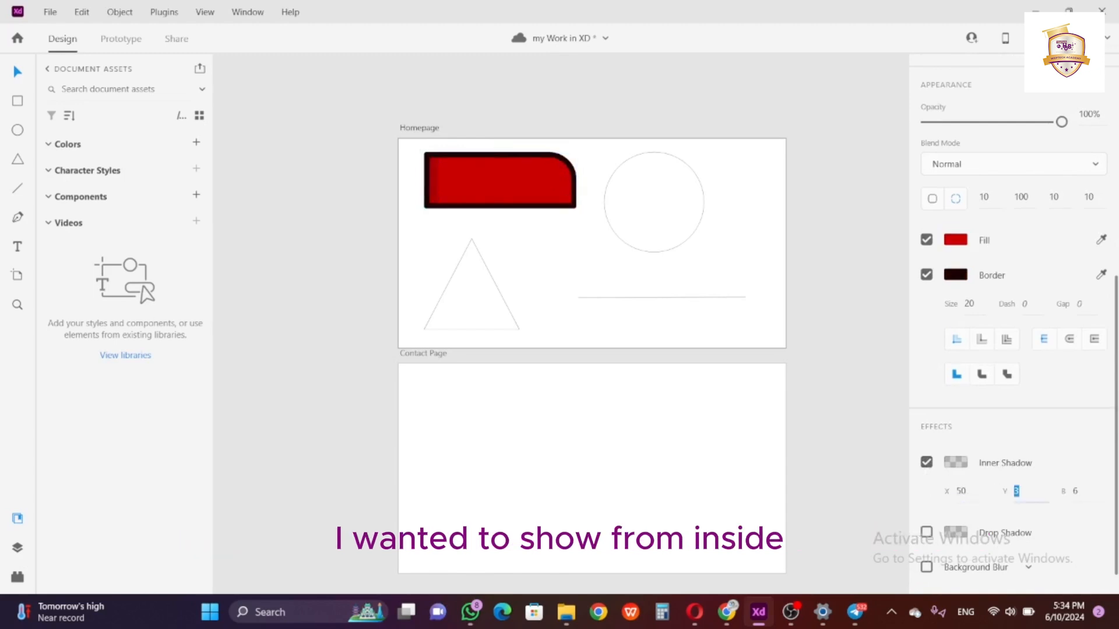
key(Return)
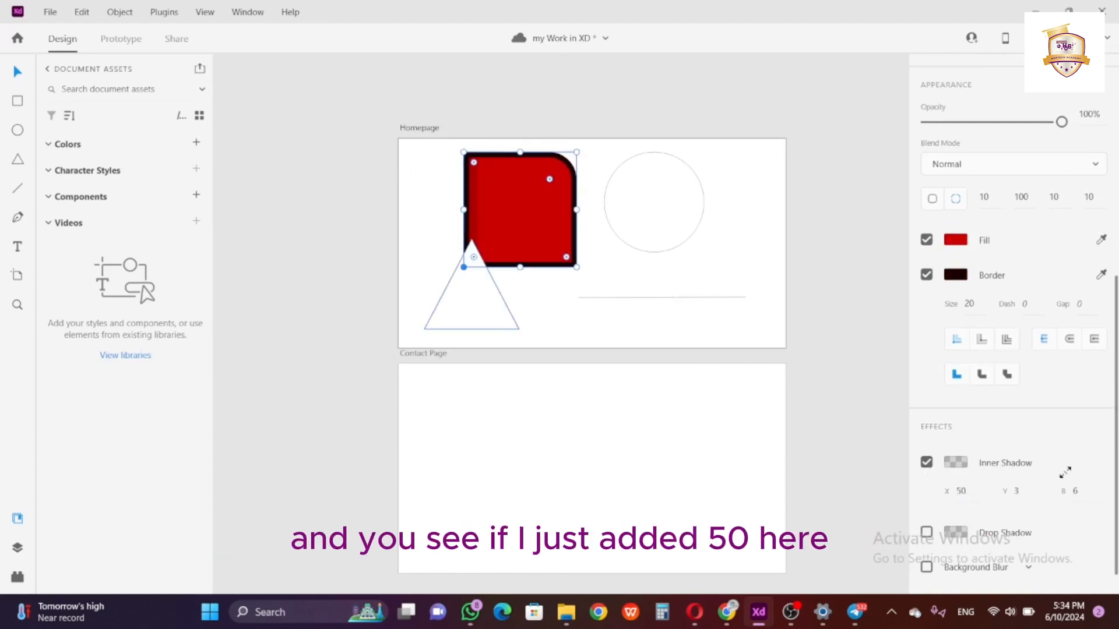
Round all four corners of the rectangle to a radius of 104.
drag(526, 232, 552, 228)
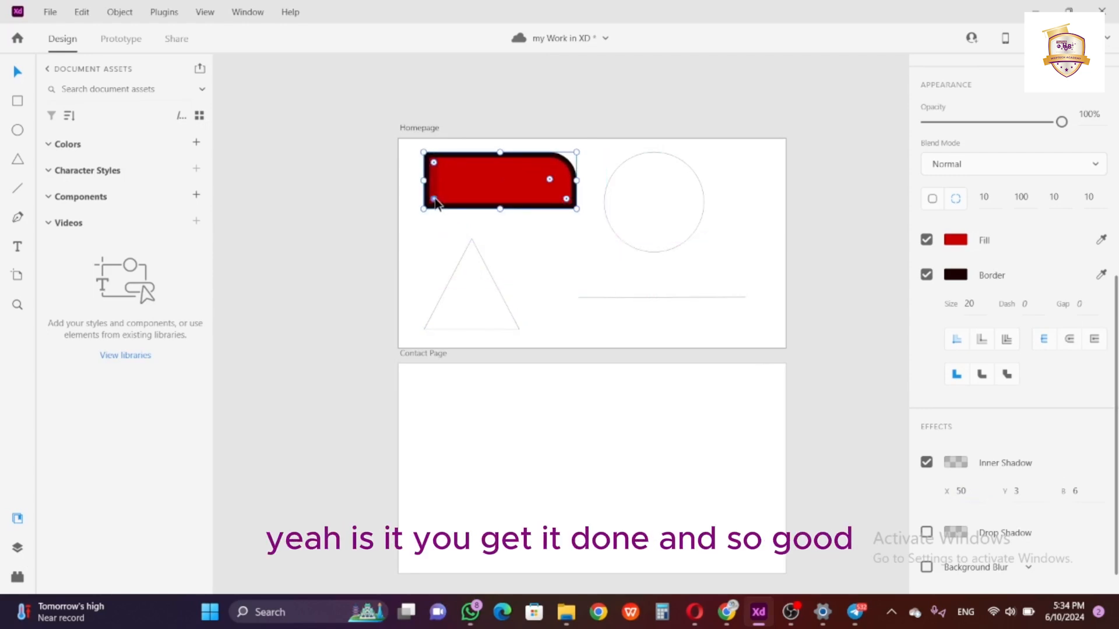
drag(436, 202, 474, 175)
Add a drop shadow to the rectangle with an X offset of 50 and a Y offset of 0.
scroll(1010, 417, down, 1)
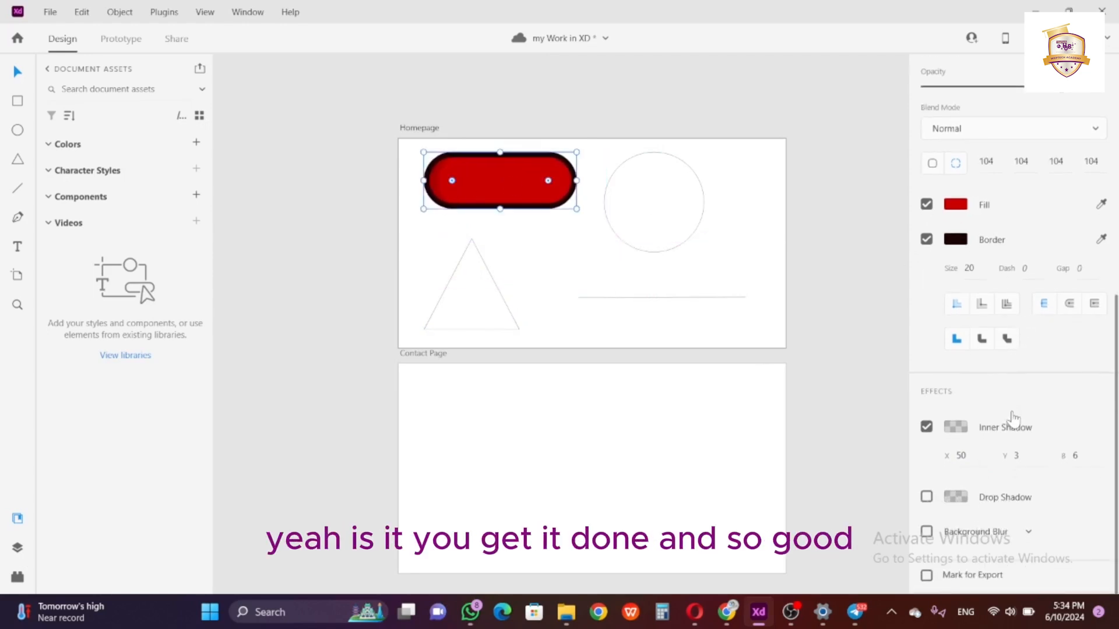
click(926, 497)
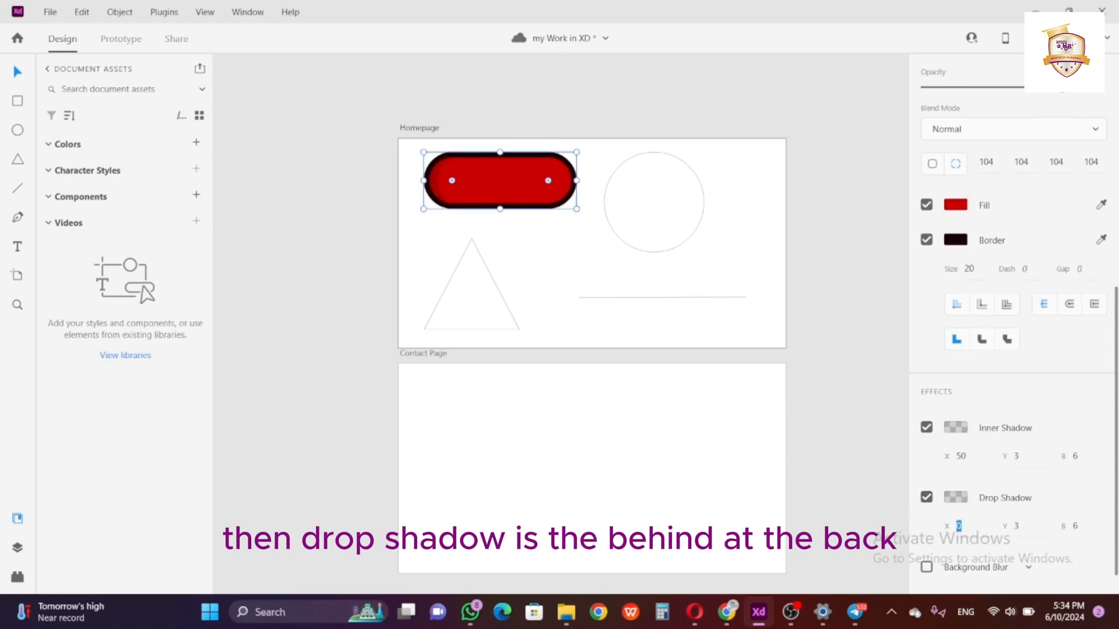
text(0)
key(Tab)
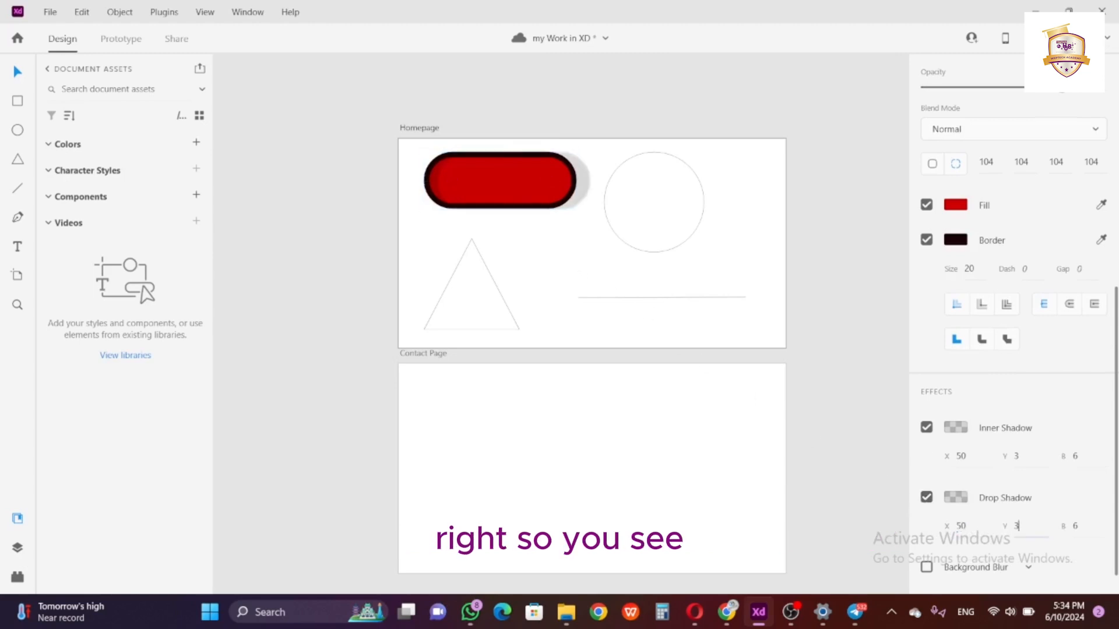
text(0)
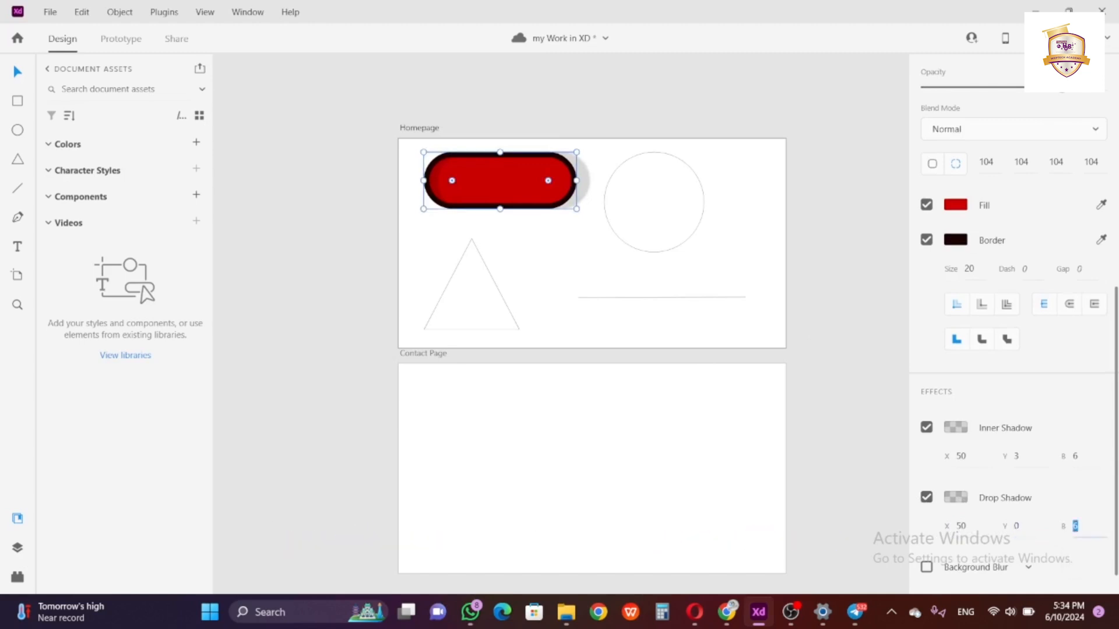
key(Tab)
click(1004, 515)
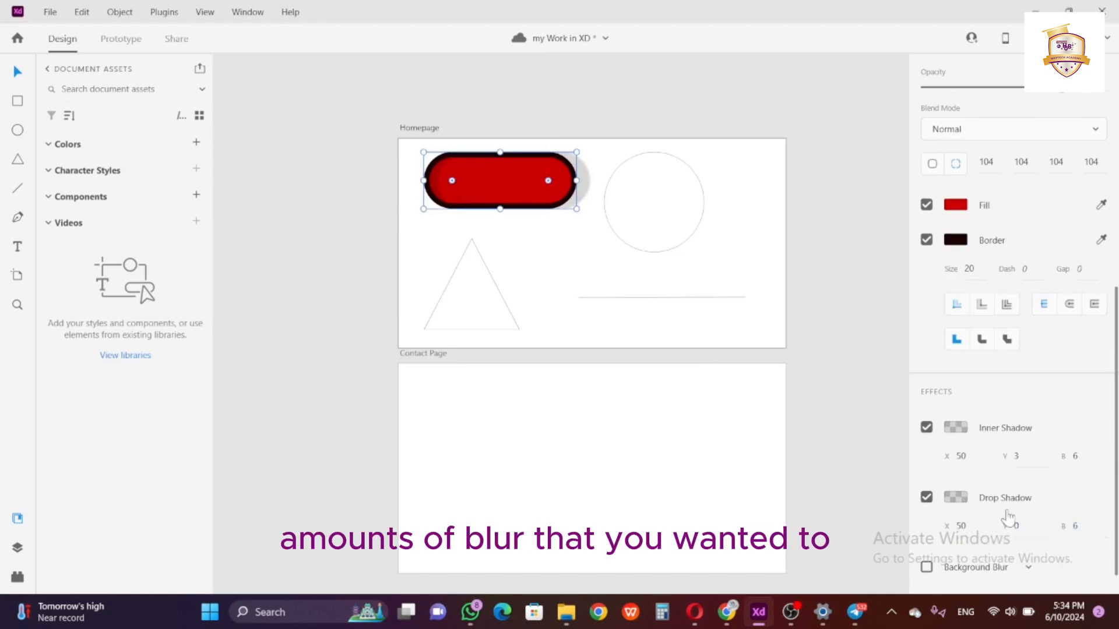
Set the drop shadow's X offset to 20 and its blur to 30.
scroll(978, 516, down, 1)
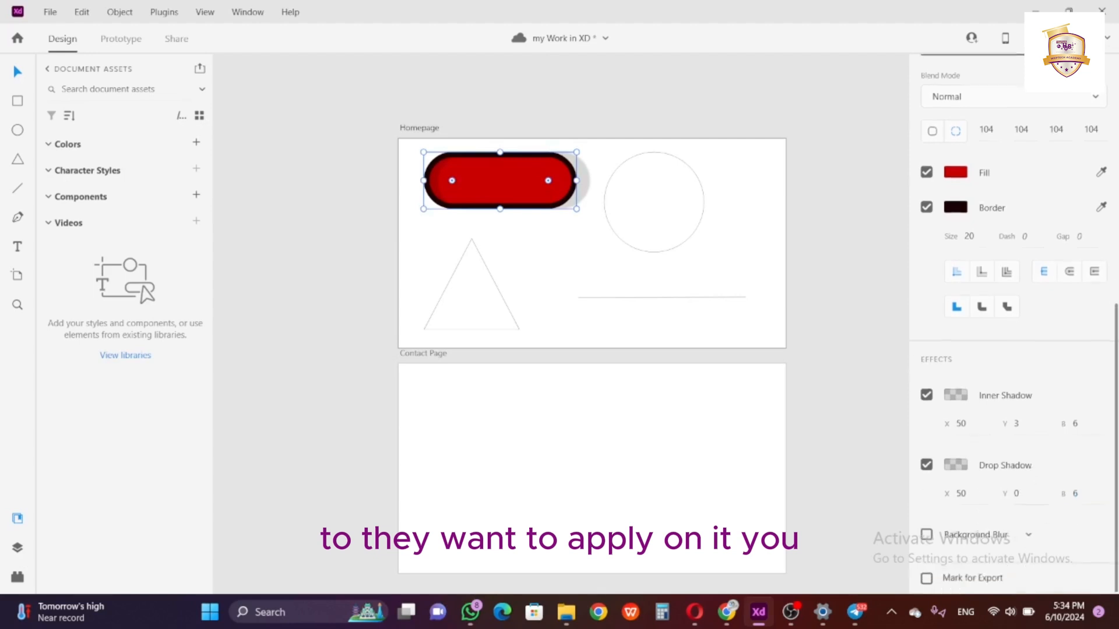
double_click(1076, 491)
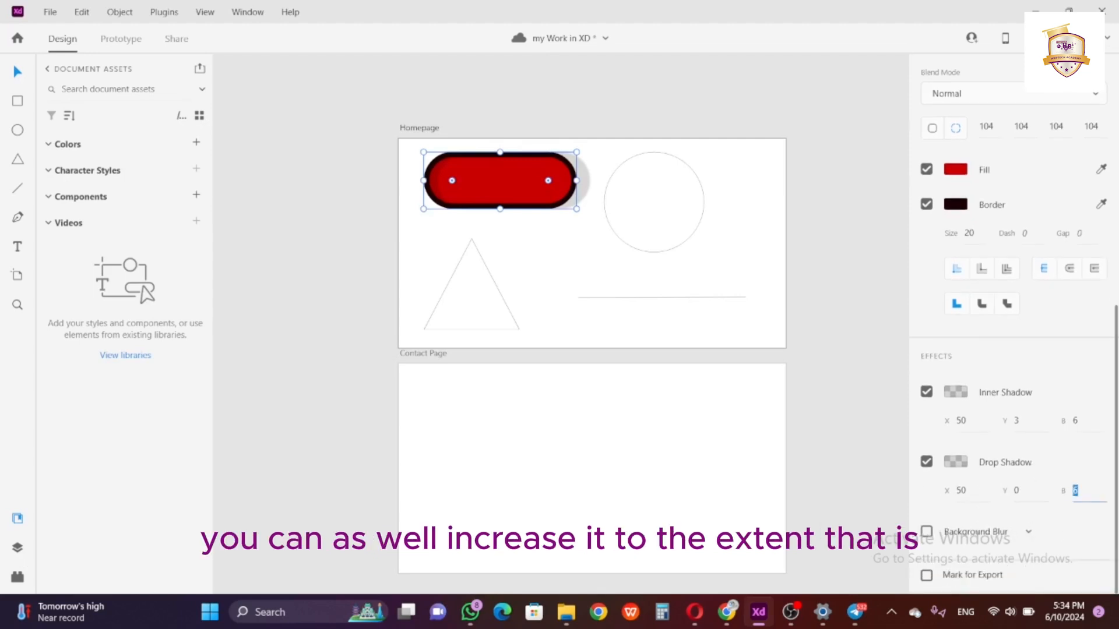
text(30)
key(Return)
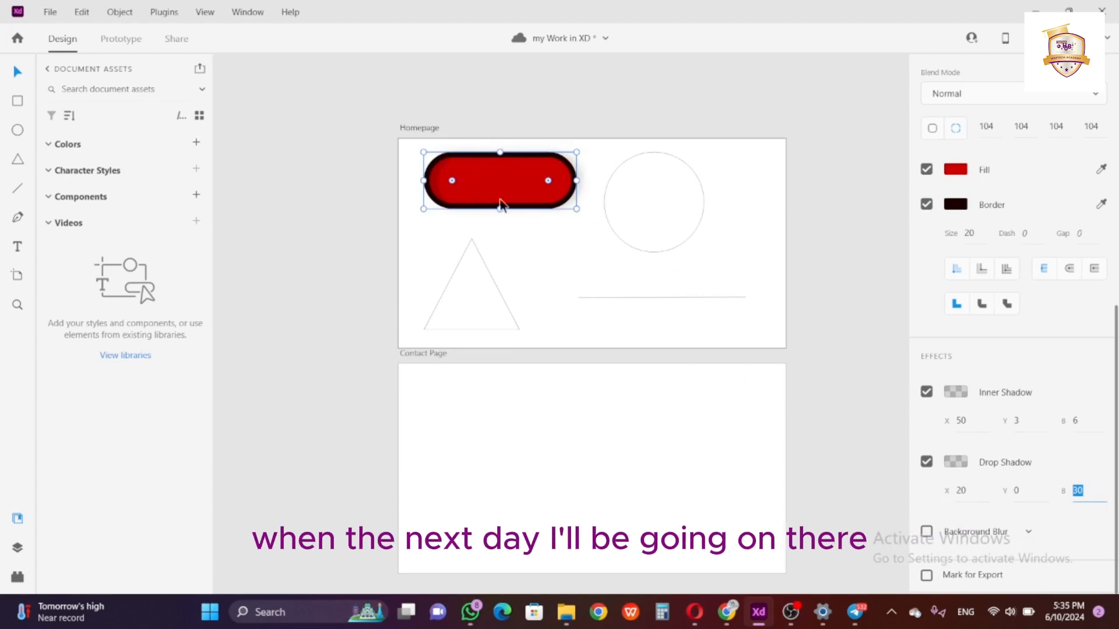
Mark the rectangle for export.
scroll(1014, 333, up, 8)
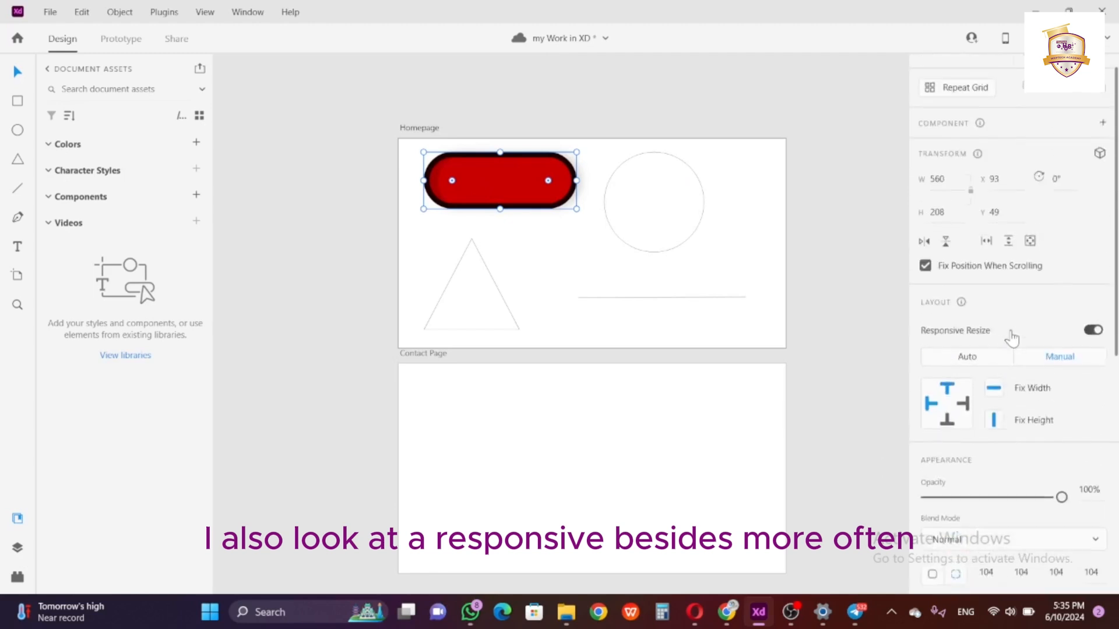
scroll(989, 380, down, 8)
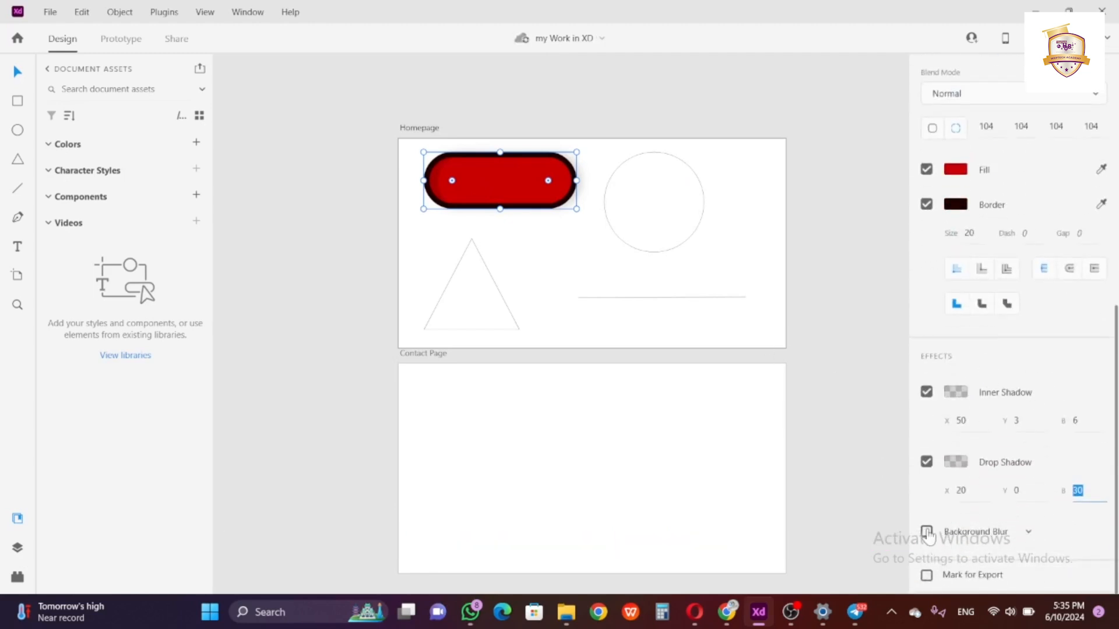
click(926, 577)
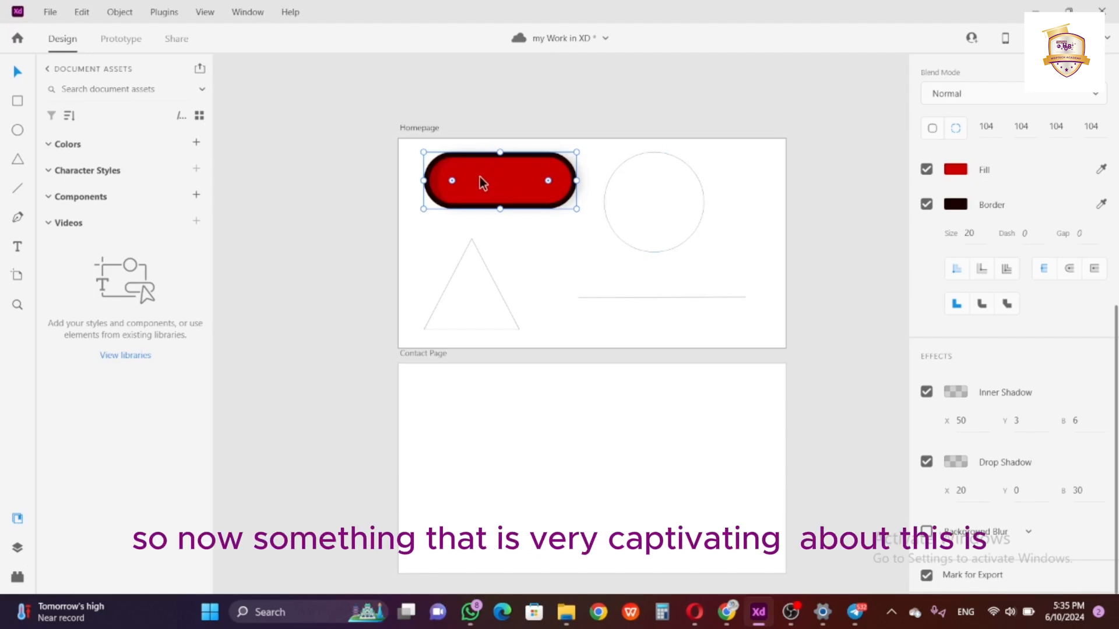
click(640, 196)
click(473, 294)
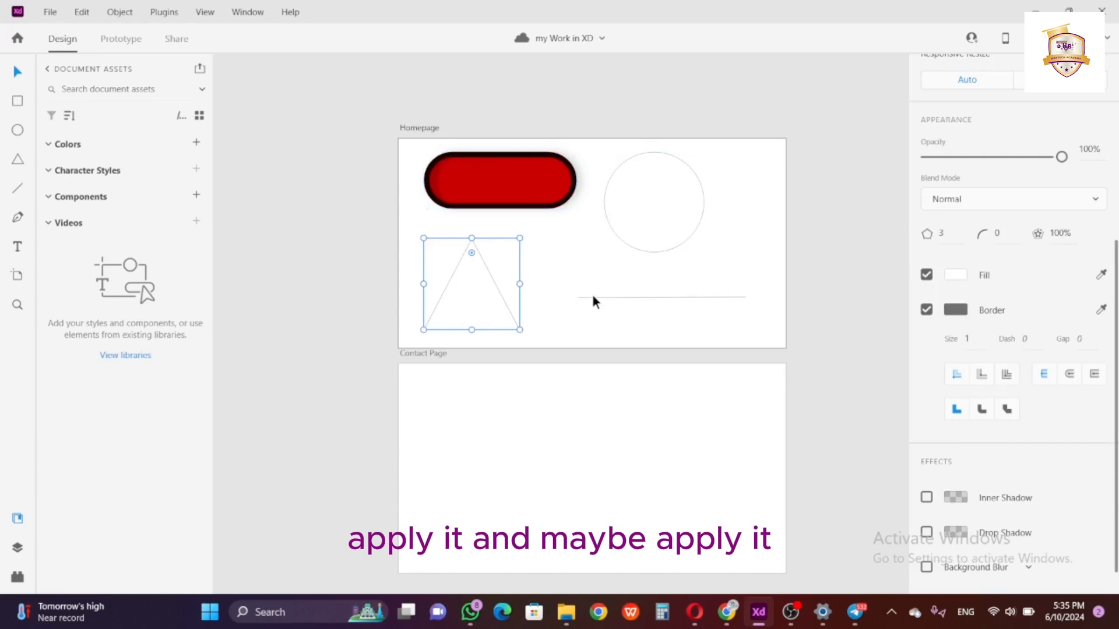
click(591, 292)
click(590, 298)
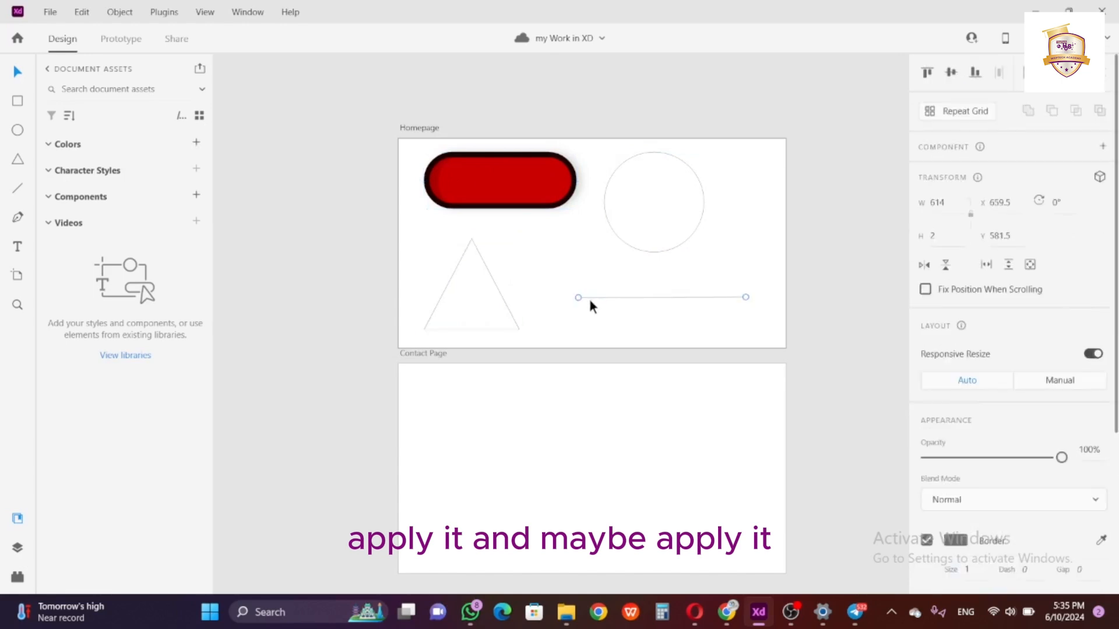
Copy the red rectangle and paste only its appearance onto the circle.
click(518, 194)
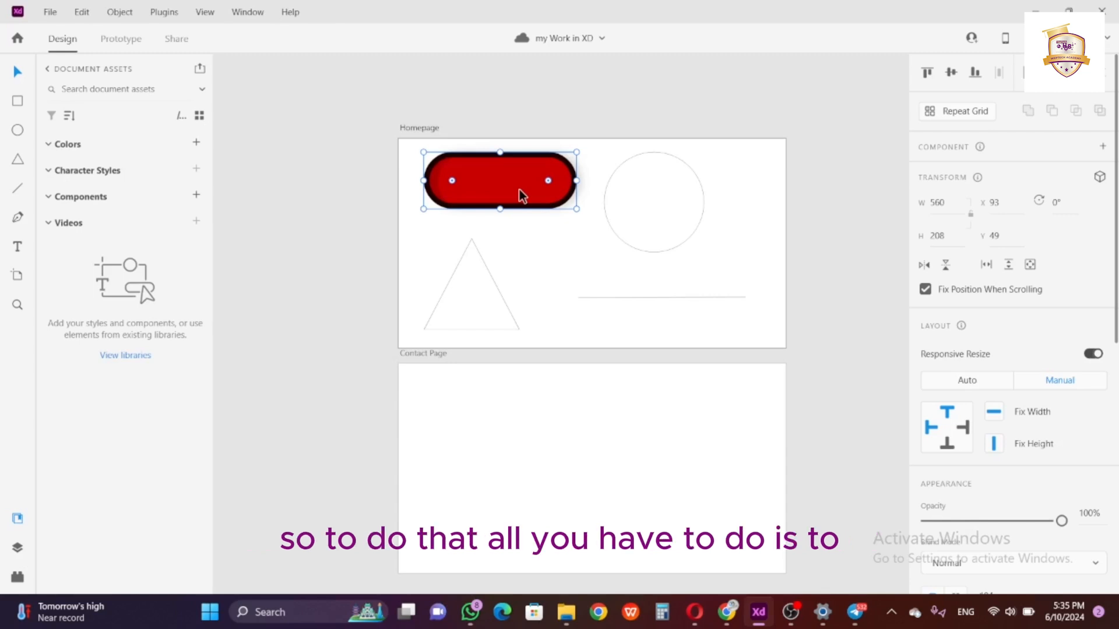
right_click(519, 190)
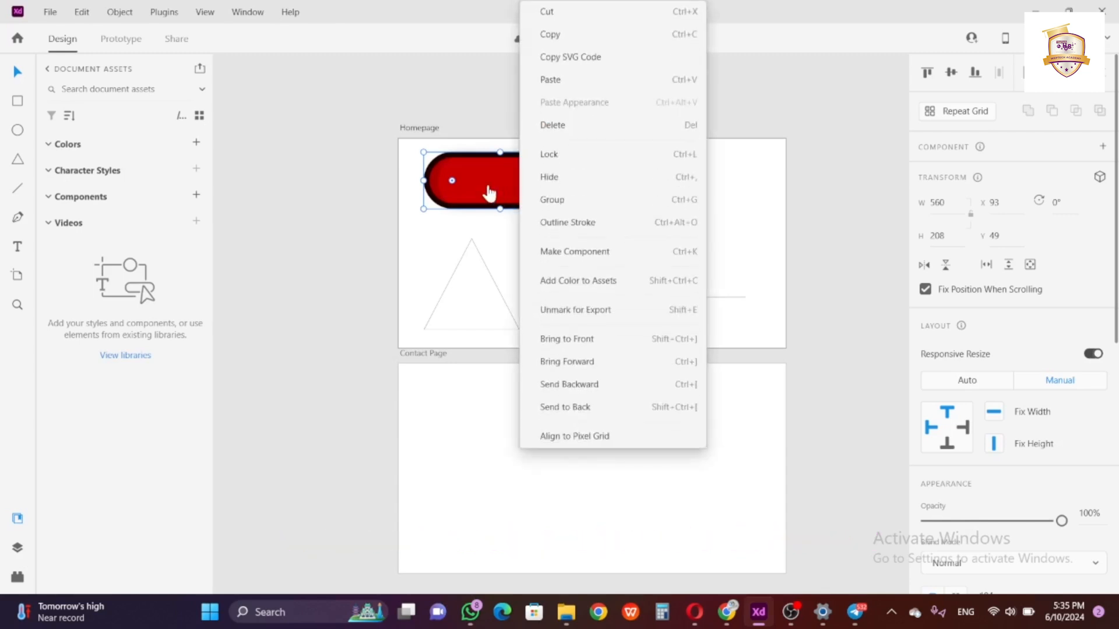
click(551, 35)
click(639, 216)
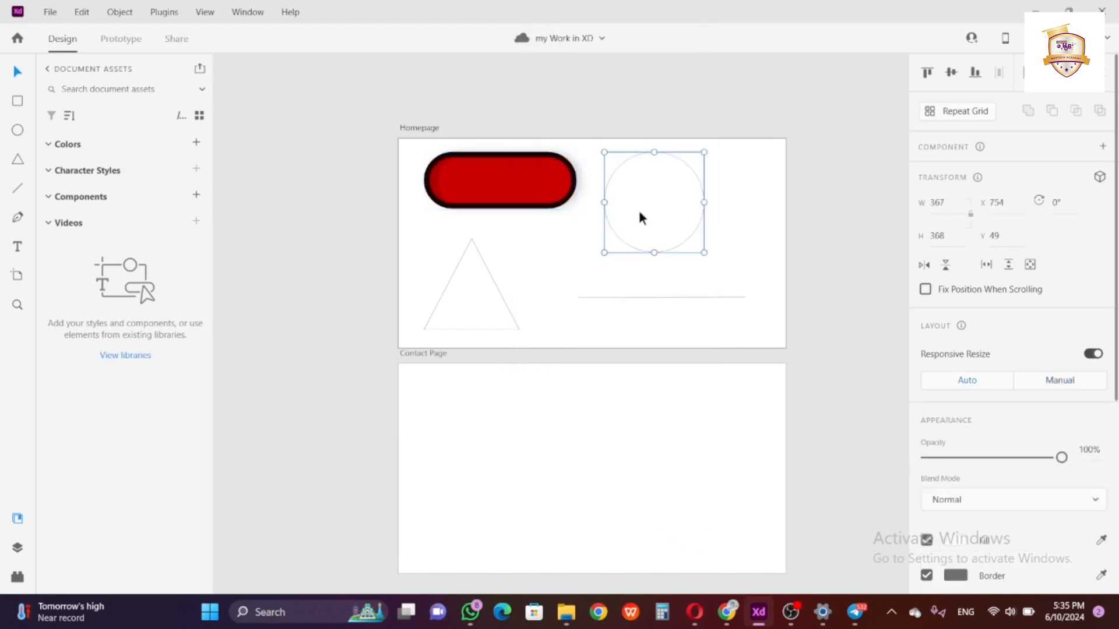
click(492, 271)
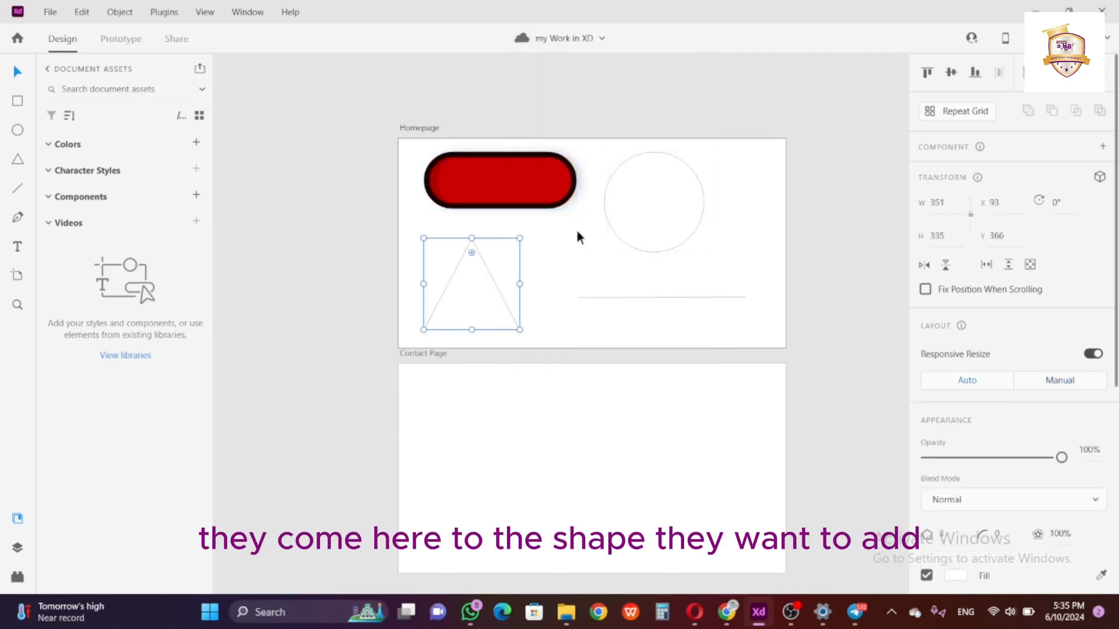
click(686, 193)
right_click(662, 205)
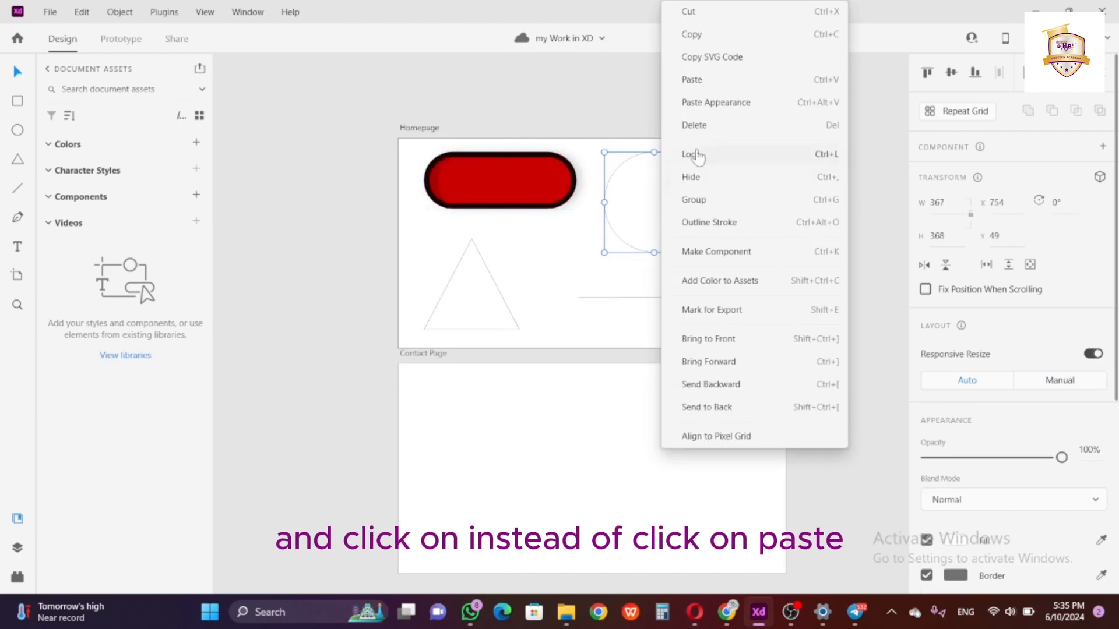
click(708, 103)
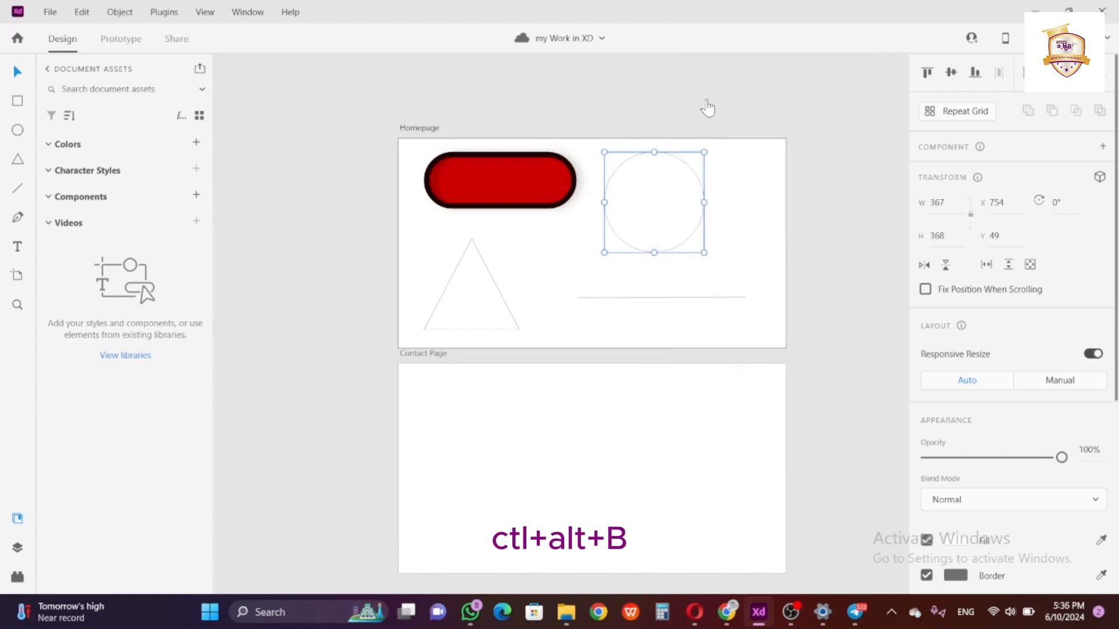
Paste the copied appearance onto the triangle and move it to about X 240, Y 304 on the Homepage artboard.
right_click(464, 303)
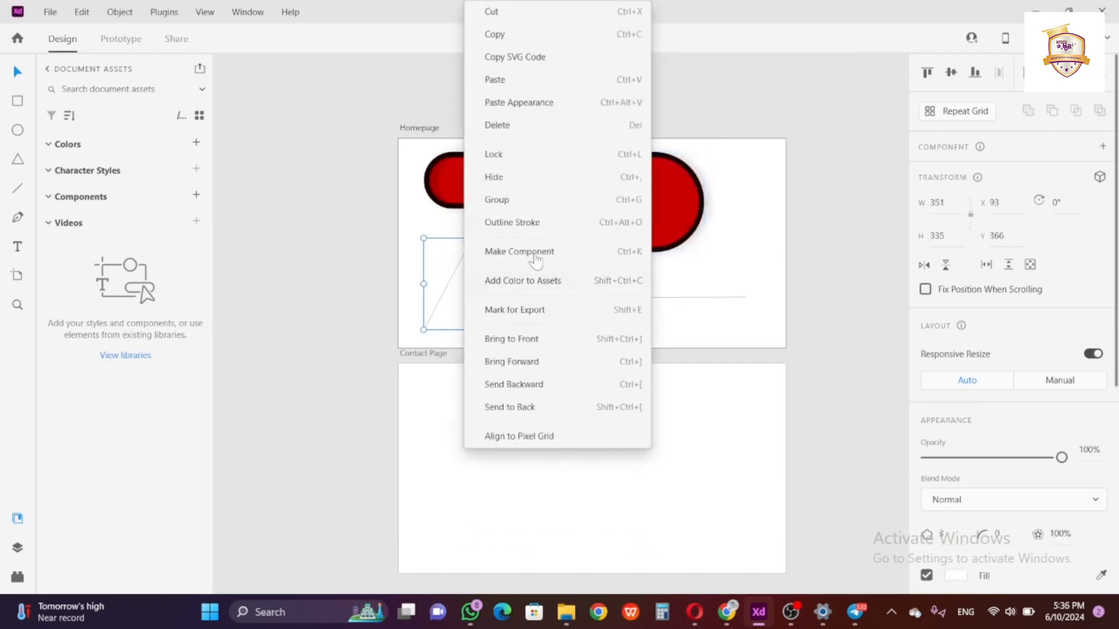
click(513, 104)
drag(484, 304, 523, 289)
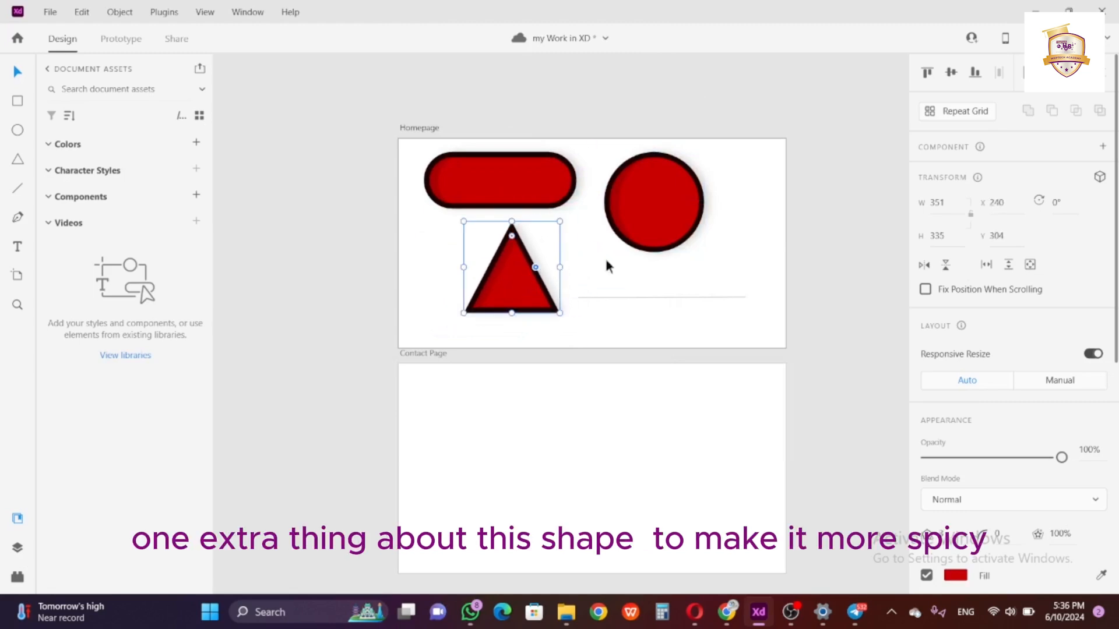
Set the triangle's corner count to 8 to turn it into an octagon.
scroll(1017, 321, down, 6)
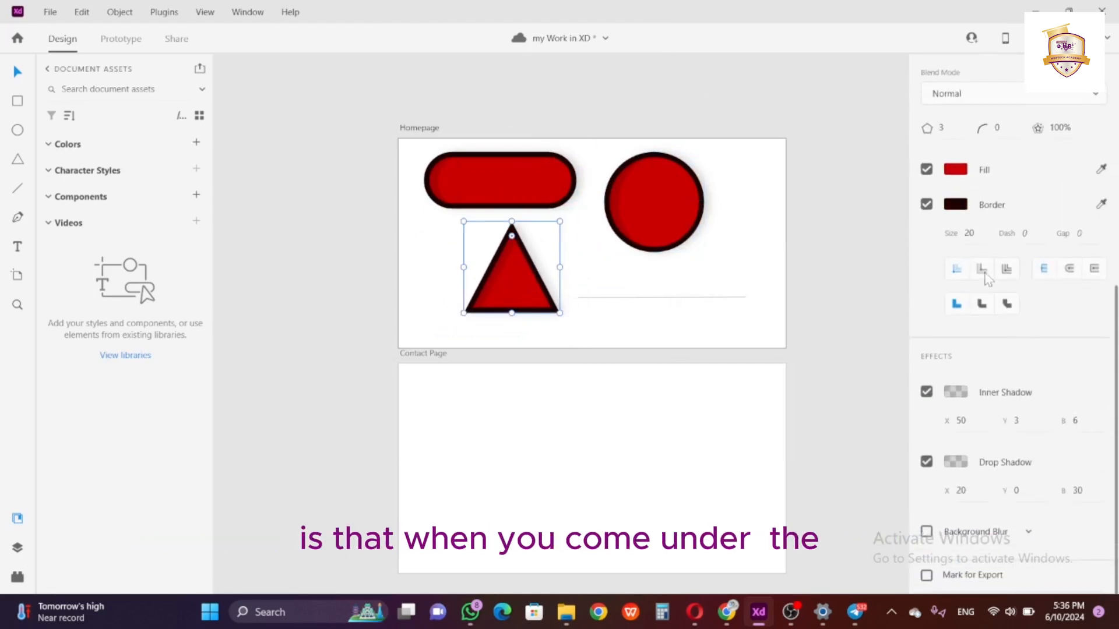
scroll(955, 105, up, 3)
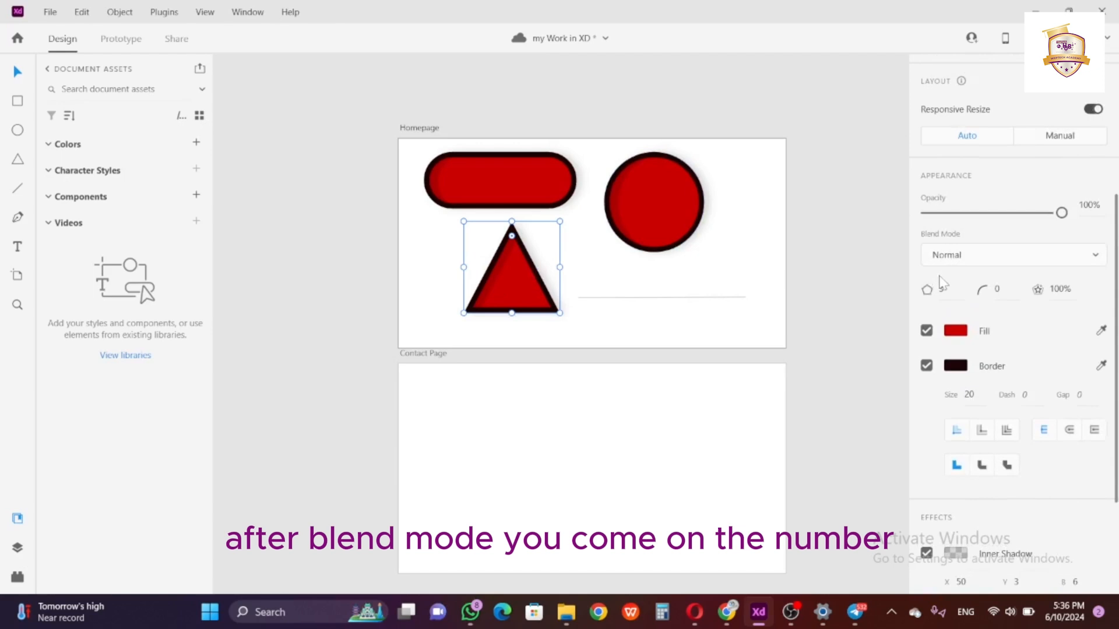
click(942, 290)
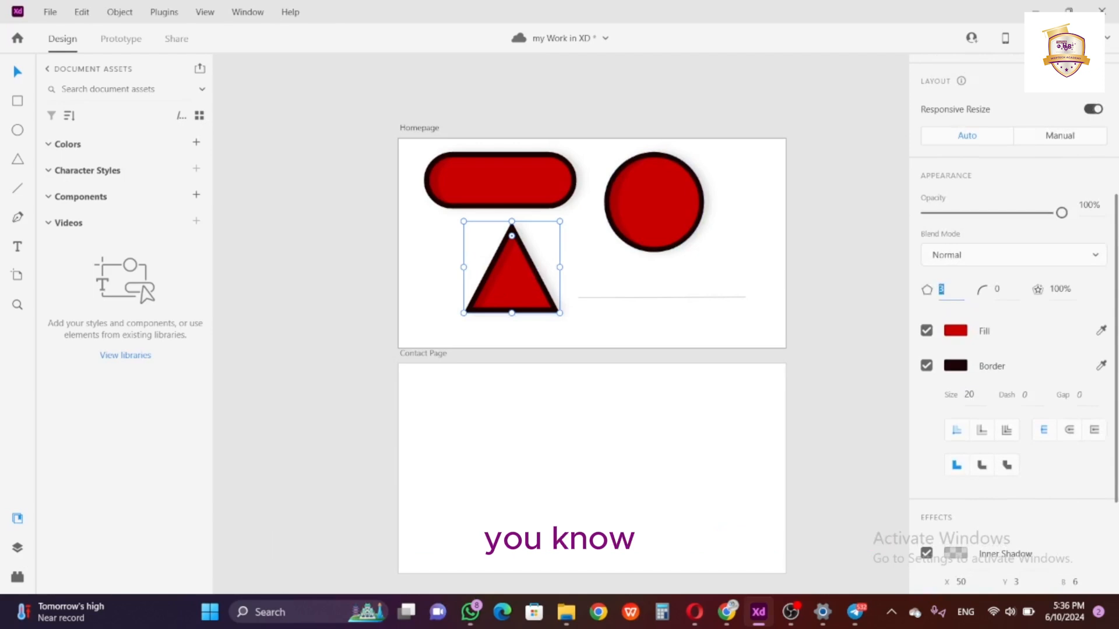
text(8)
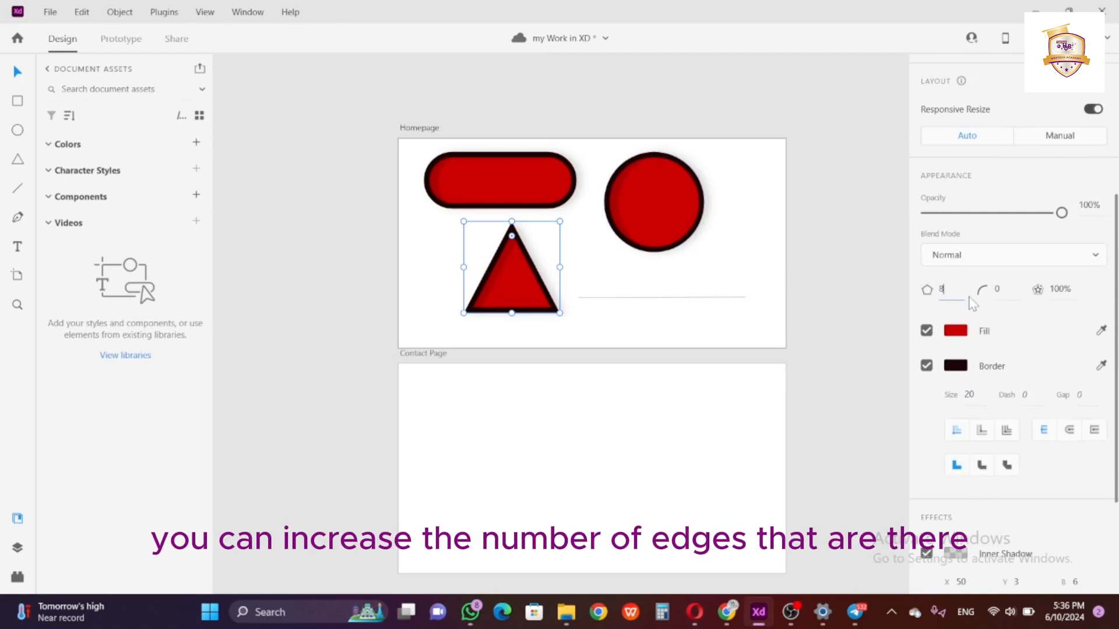
key(Tab)
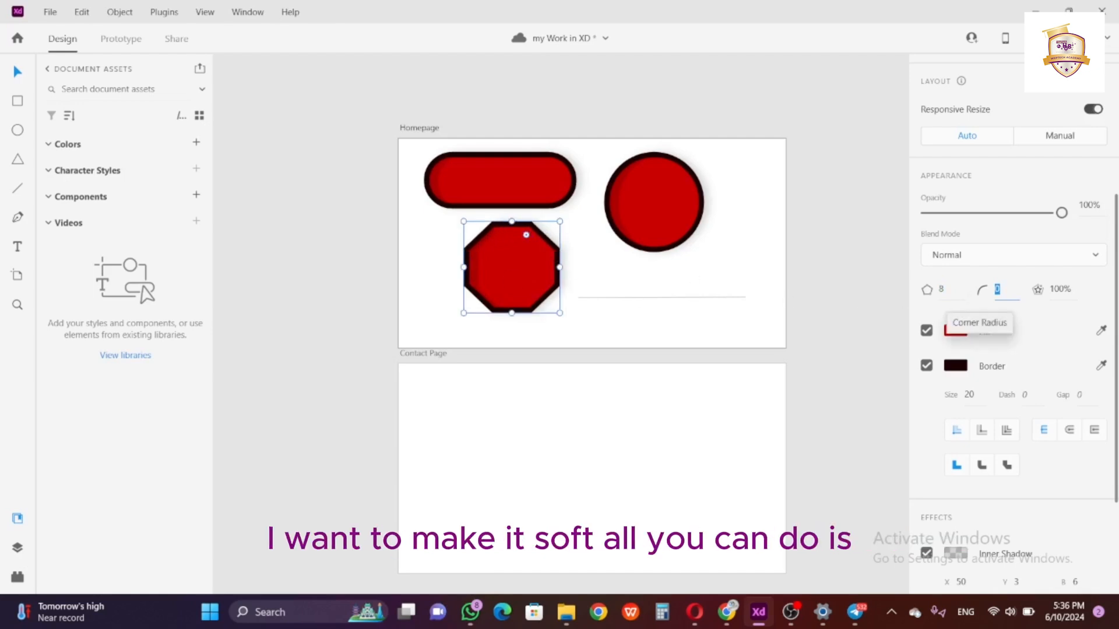
Give the octagon a corner radius of 59 and a star ratio of 70%.
text(59)
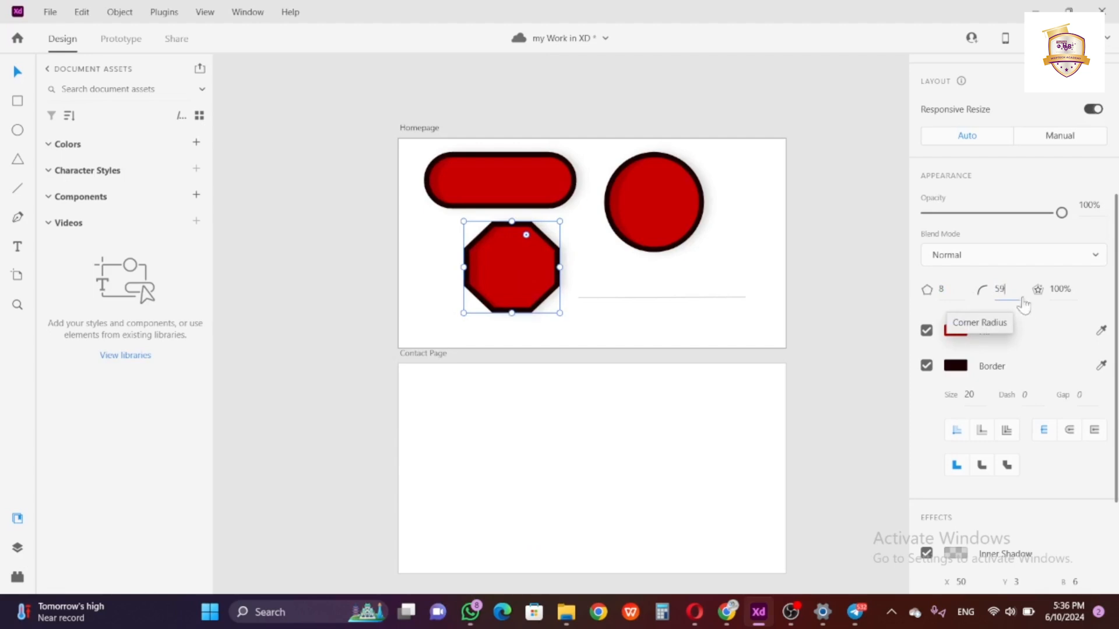
key(Tab)
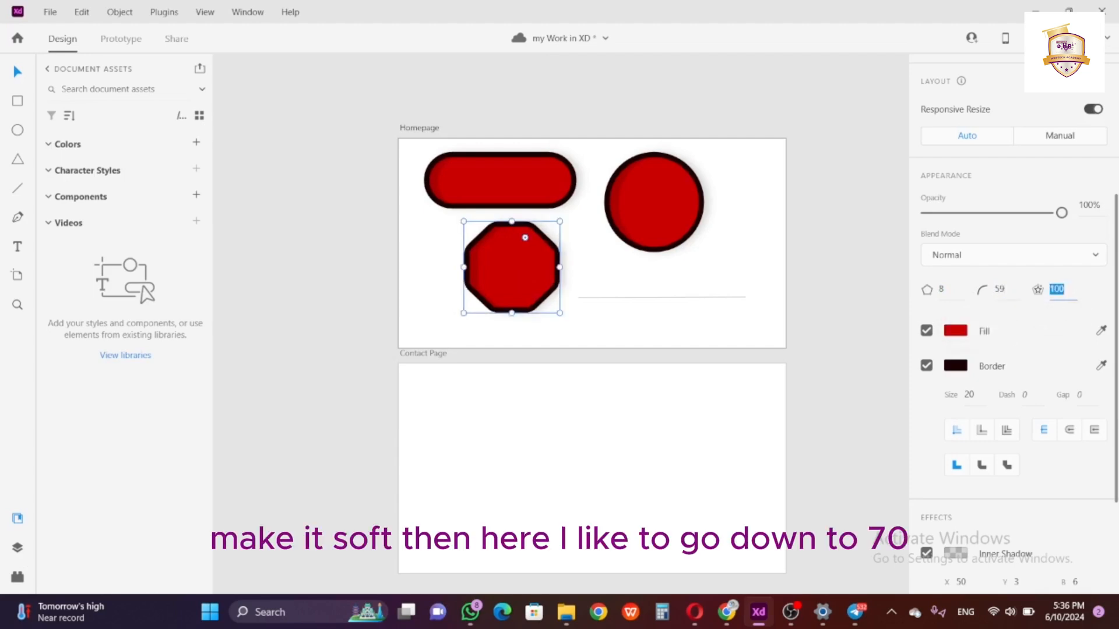
text(70)
key(Return)
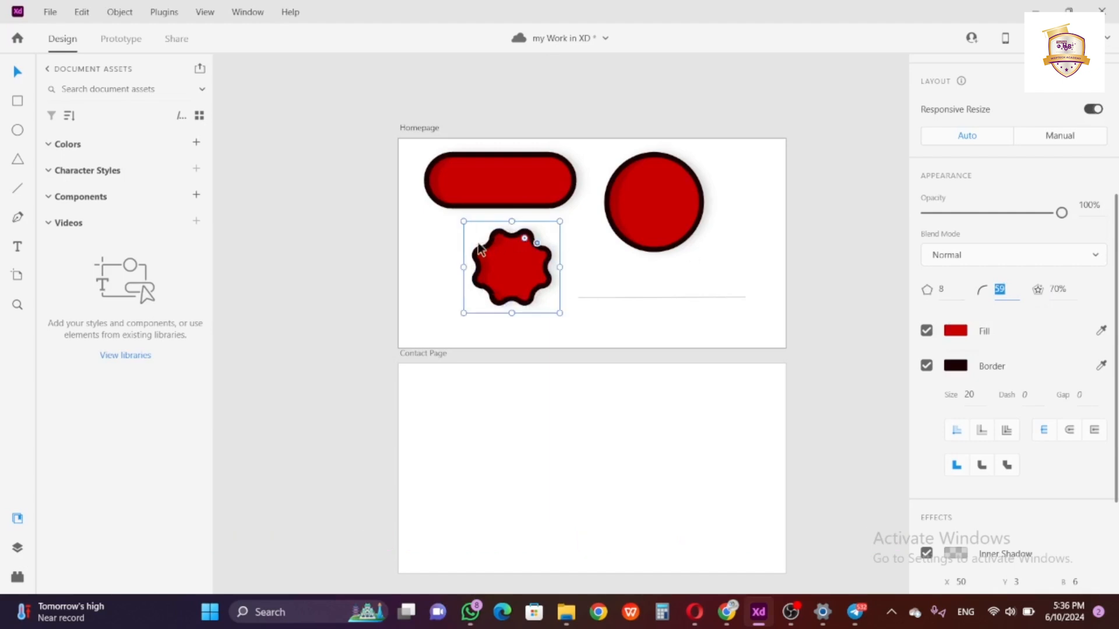
Move the wavy star slightly left below the rectangle, and shift the line right beneath the circle.
drag(504, 268, 475, 268)
drag(587, 297, 657, 291)
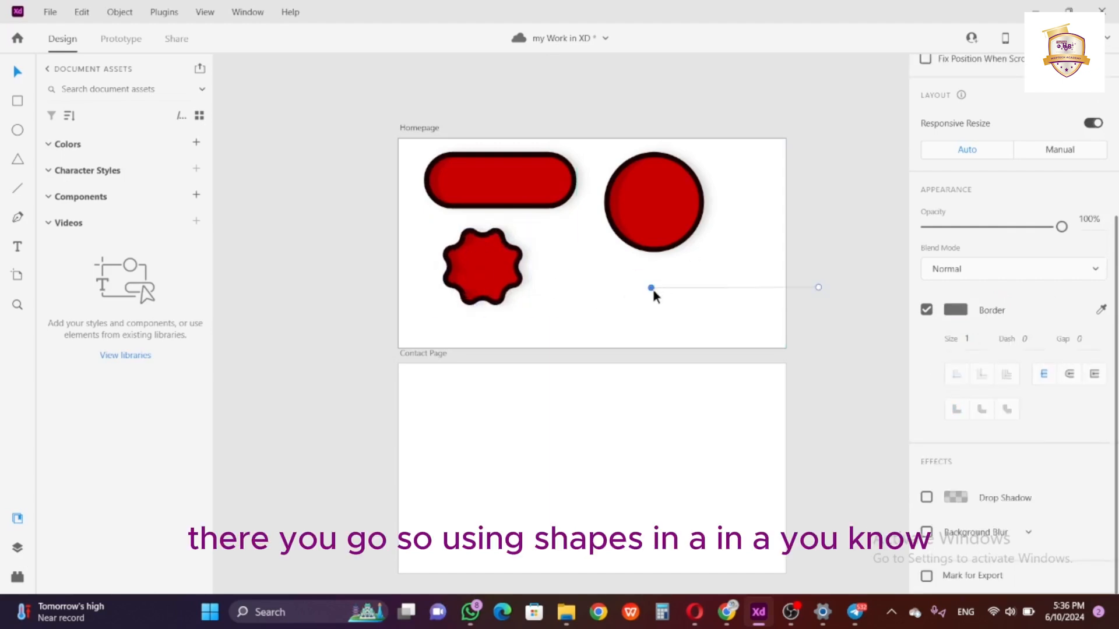